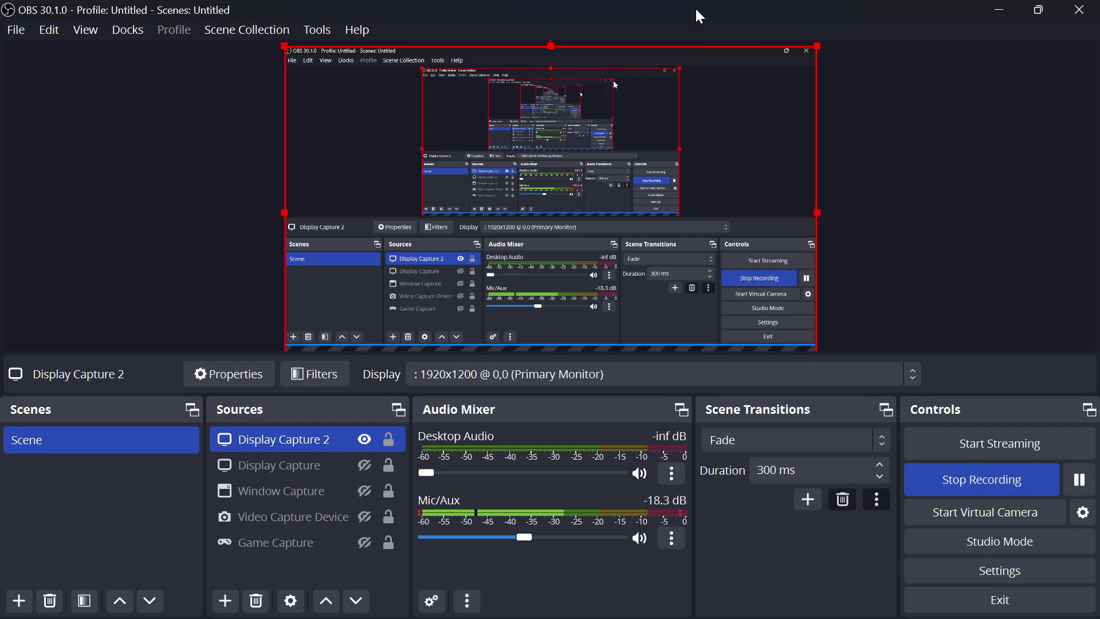
Step: Minimize the recorder and open the ME2 folder at the root of drive C:
left_click(1001, 12)
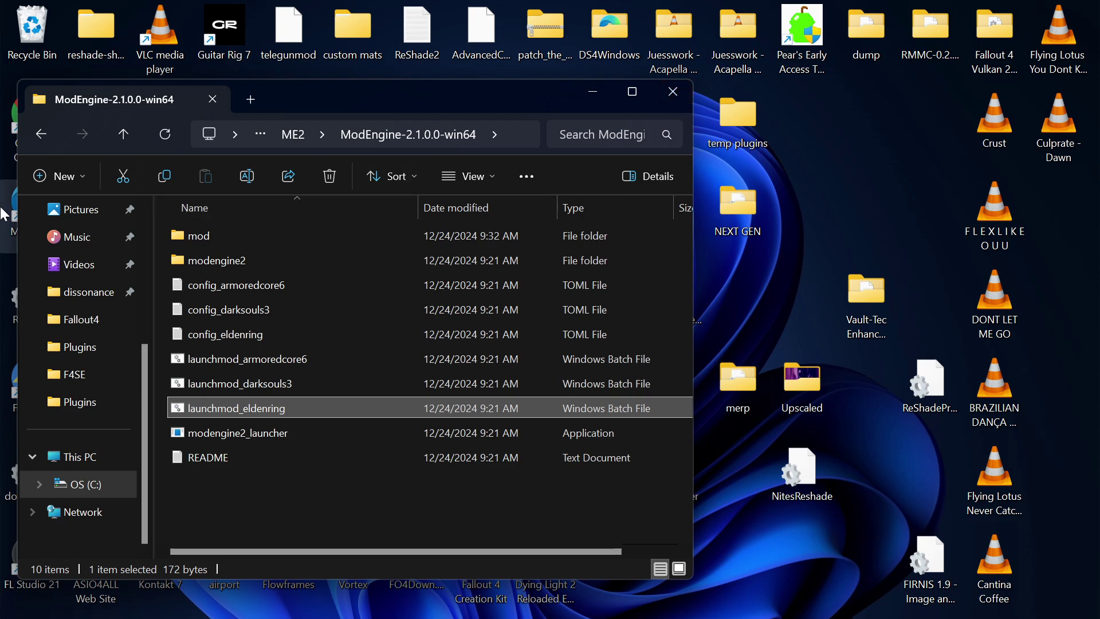
left_click(84, 484)
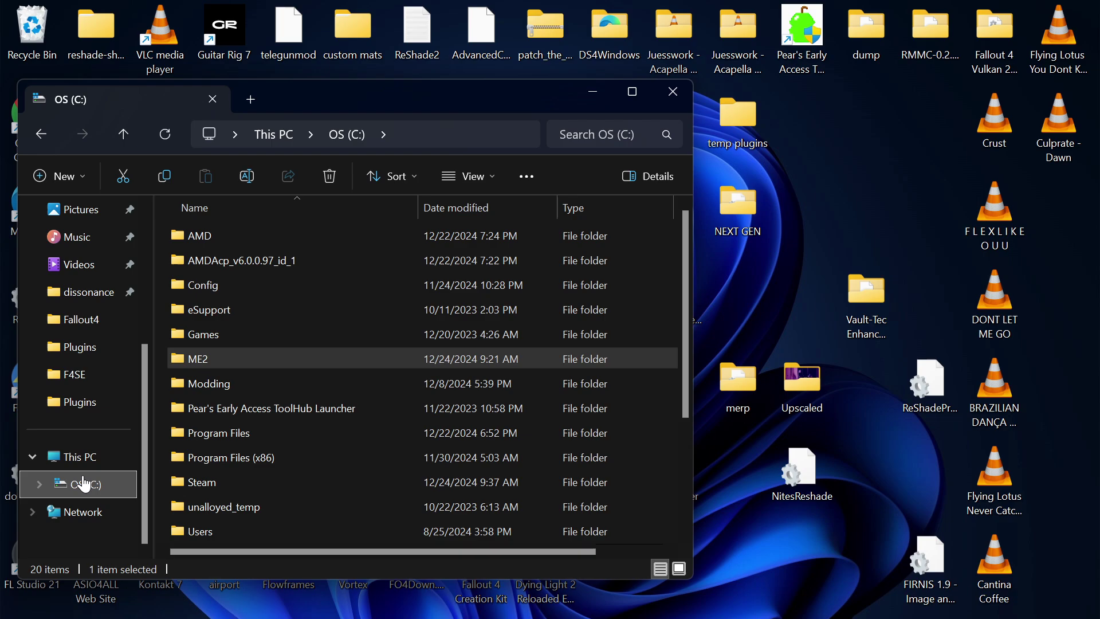
left_click(163, 333)
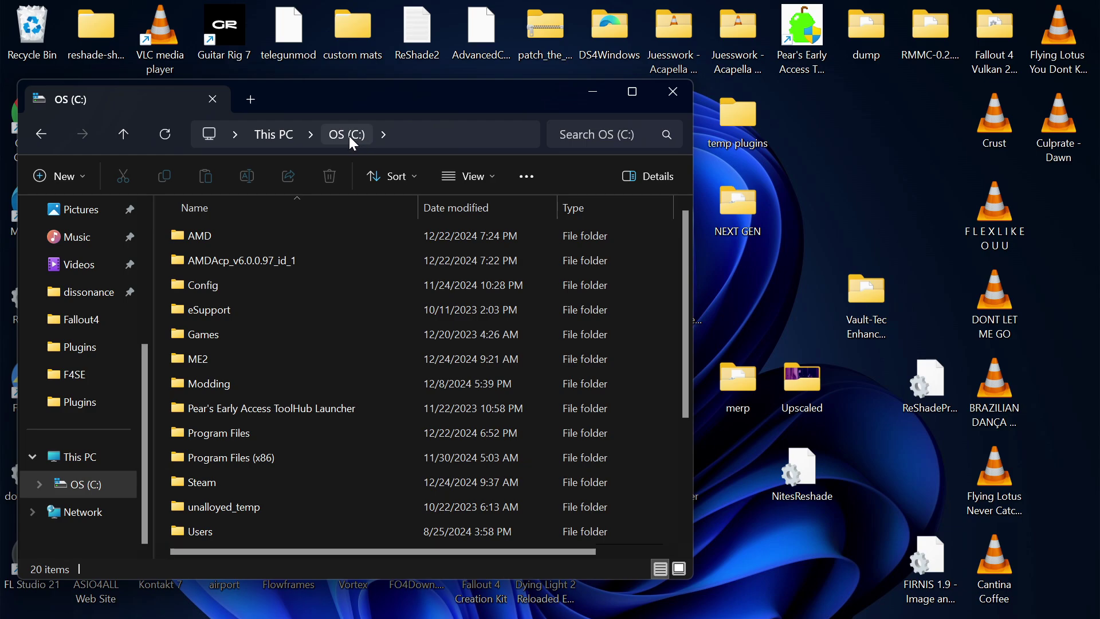
mouse_move(199, 358)
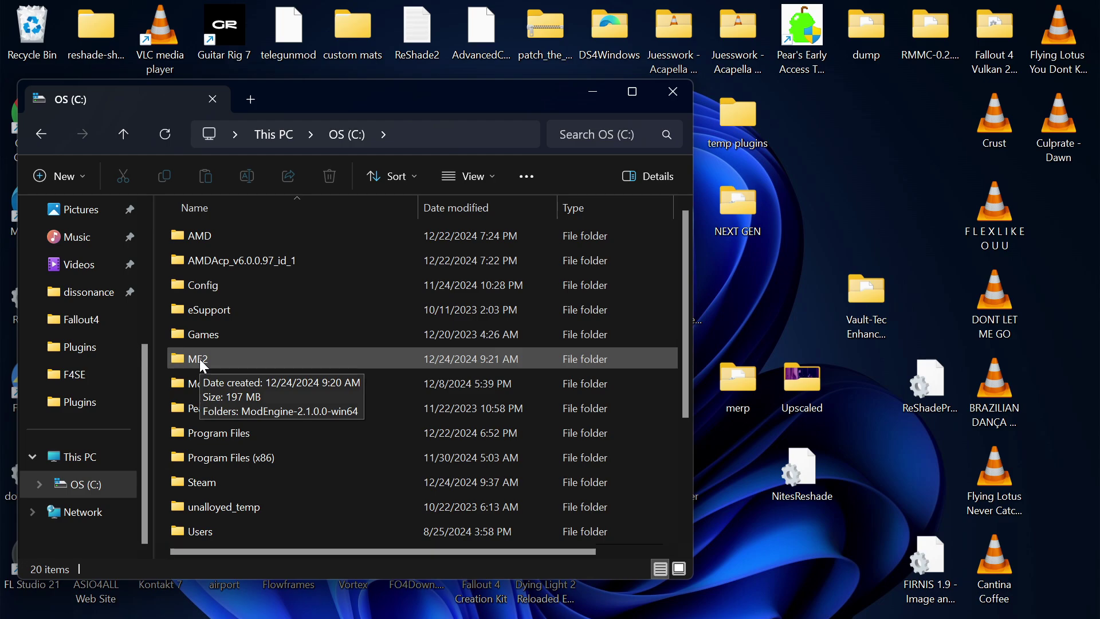
double_click(199, 359)
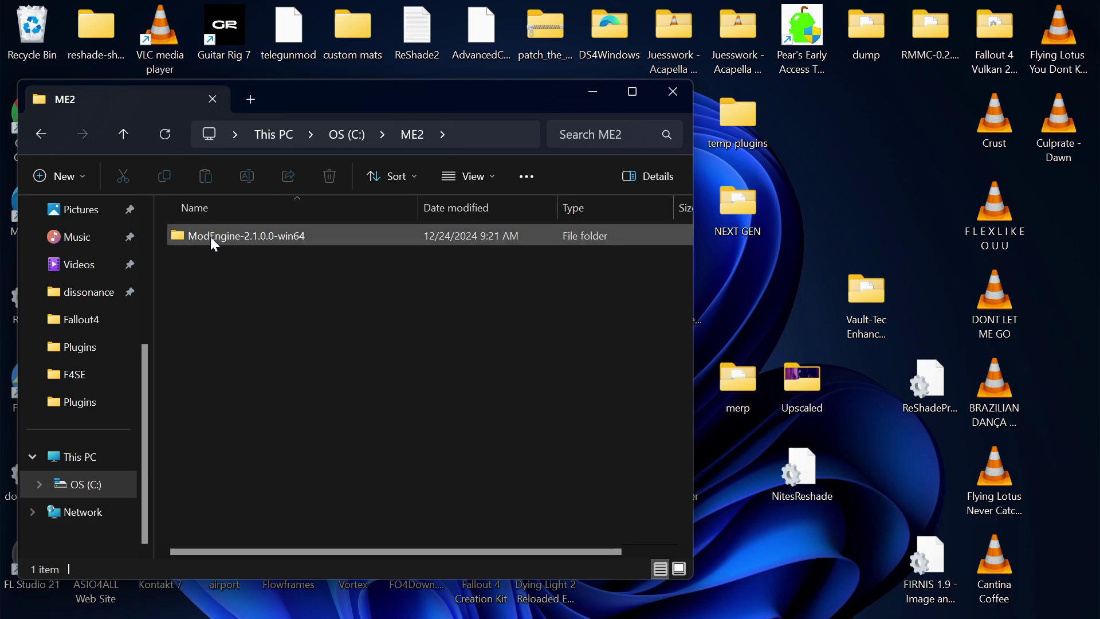
mouse_move(198, 248)
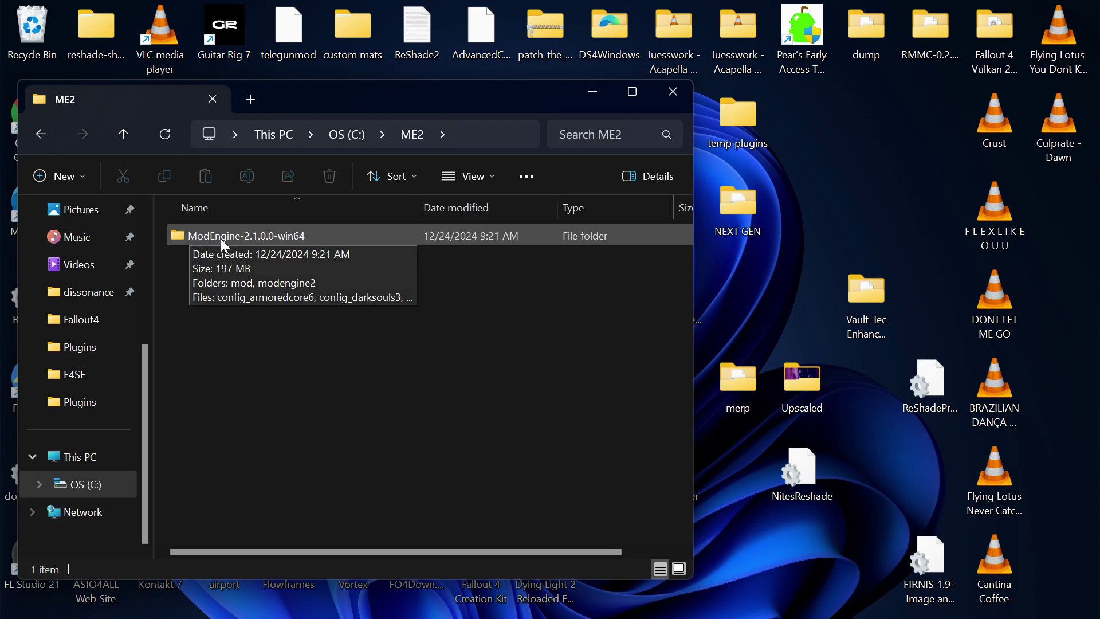
Step: Open ModEngine-2.1.0.0-win64 and select the launchmod_eldenring batch file
double_click(221, 238)
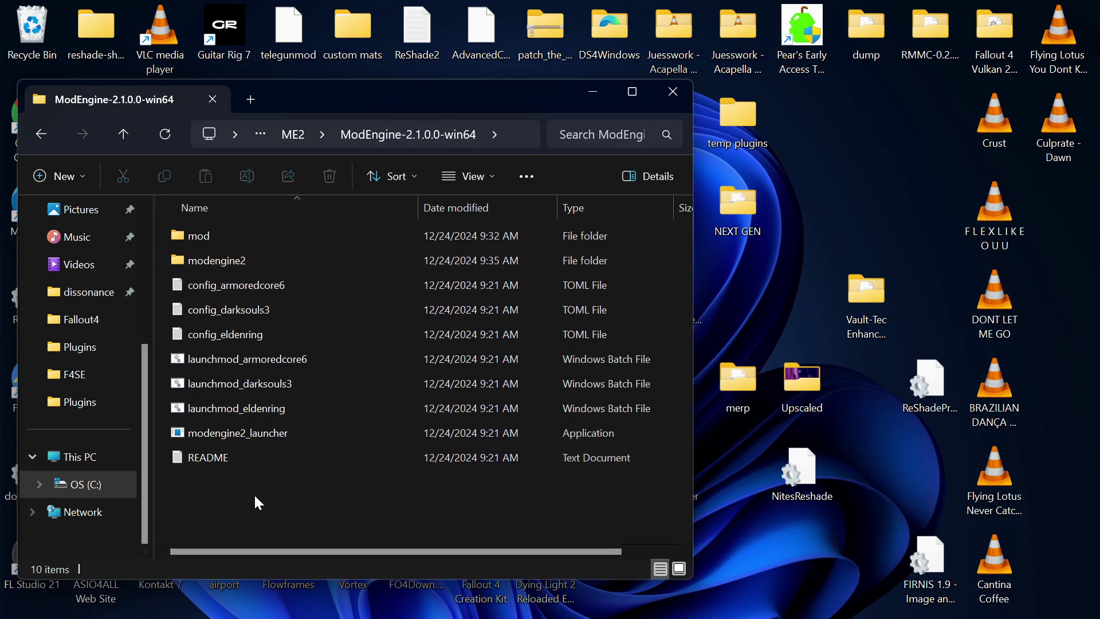
left_click(216, 410)
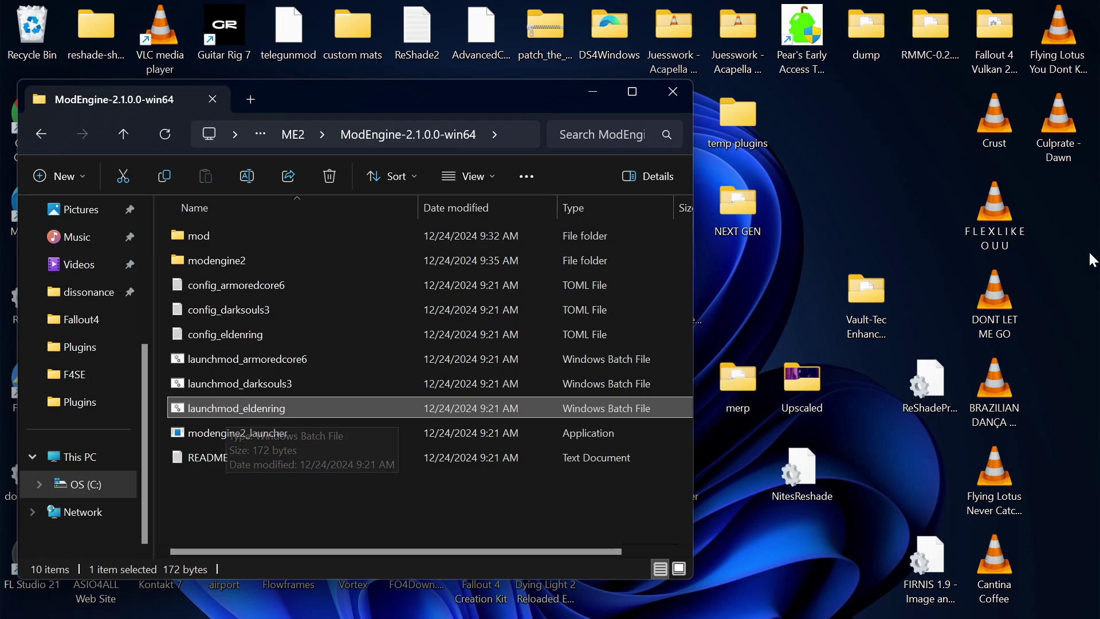
double_click(207, 240)
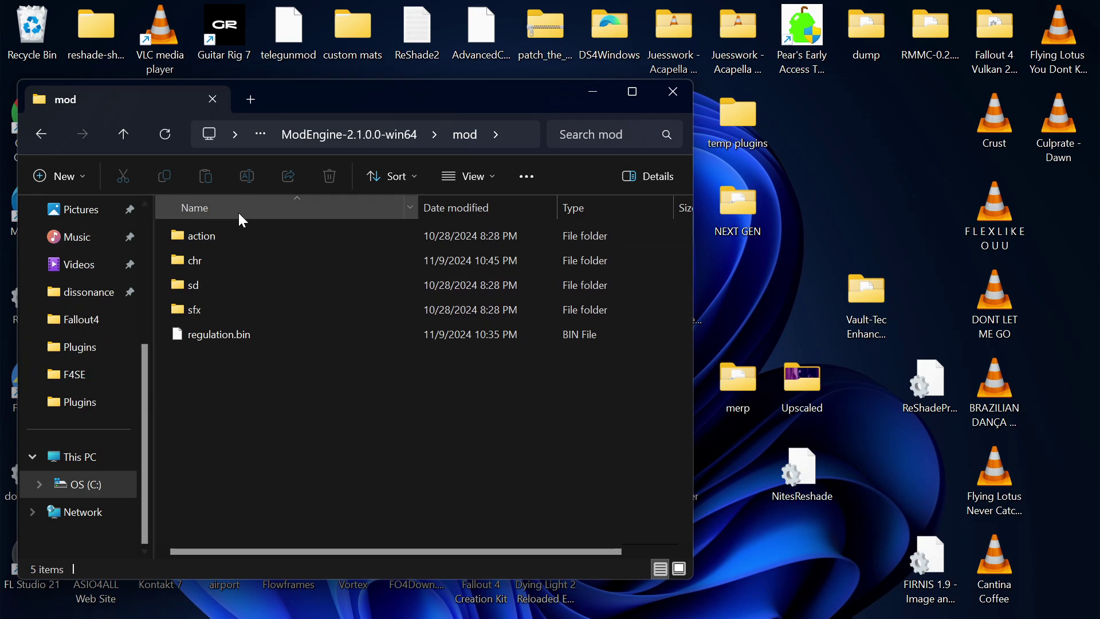
left_click(347, 134)
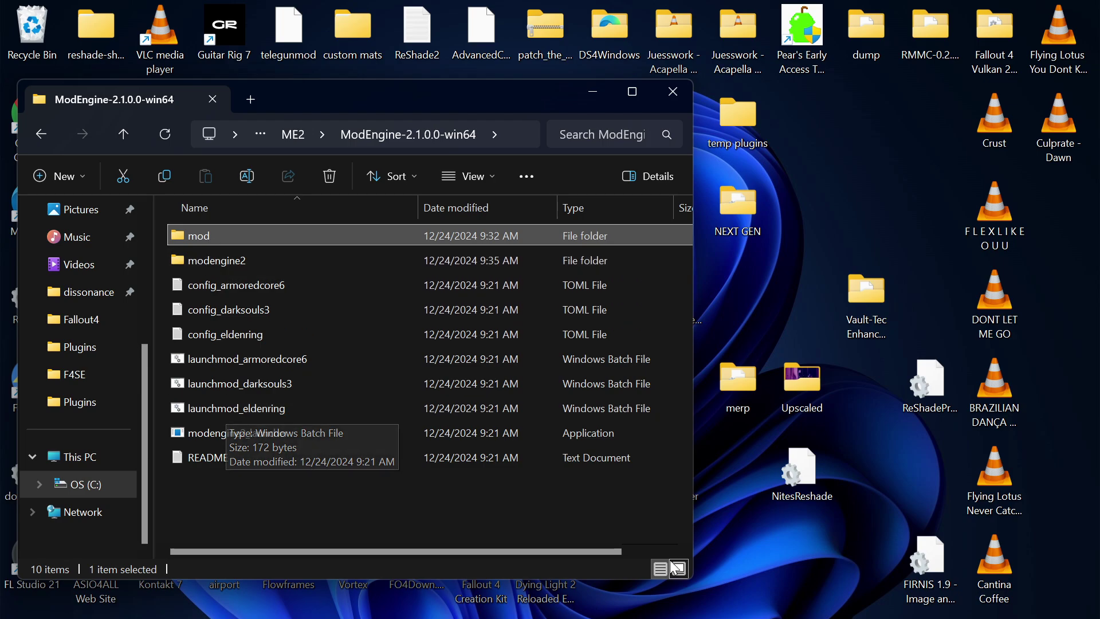
Step: Browse from This PC through C:\Steam into the steamapps folder
left_click(74, 463)
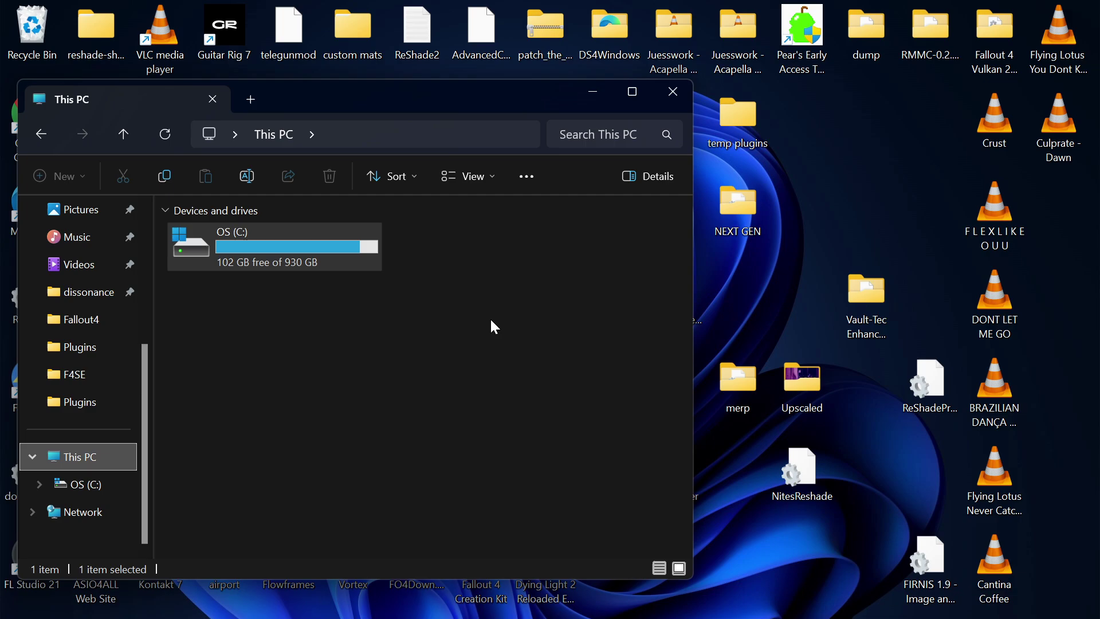
double_click(290, 233)
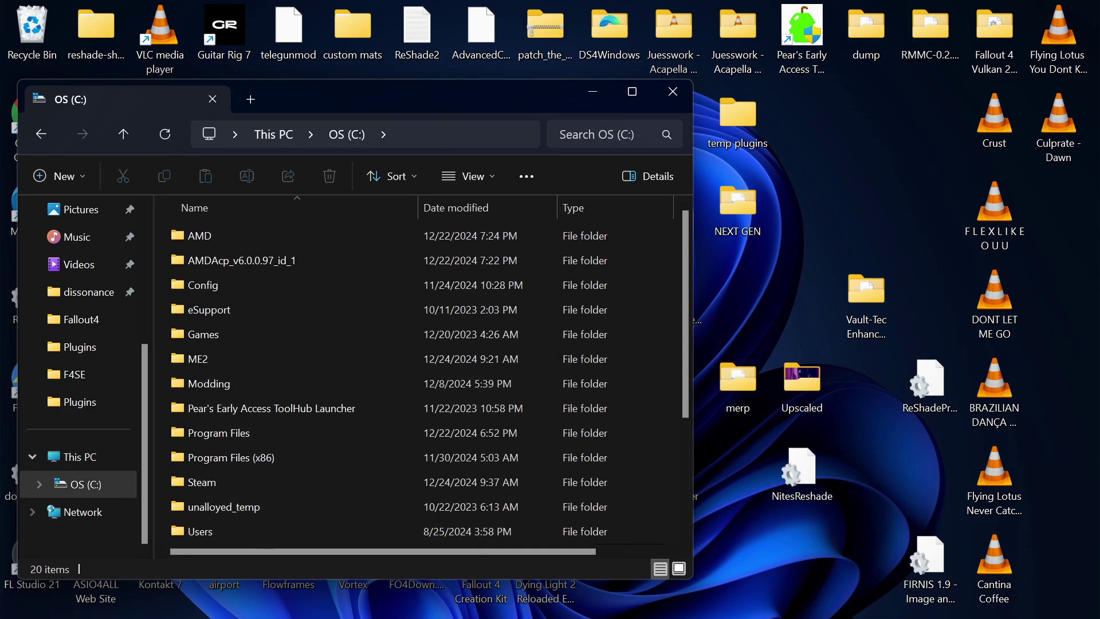
scroll(161, 391, "down", 5)
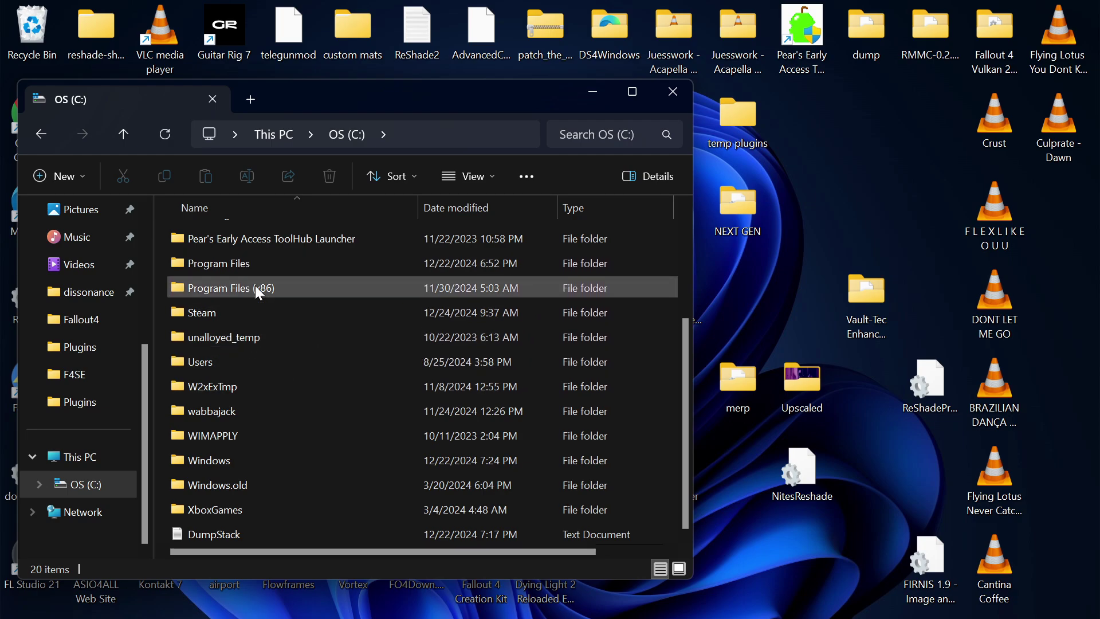
double_click(192, 314)
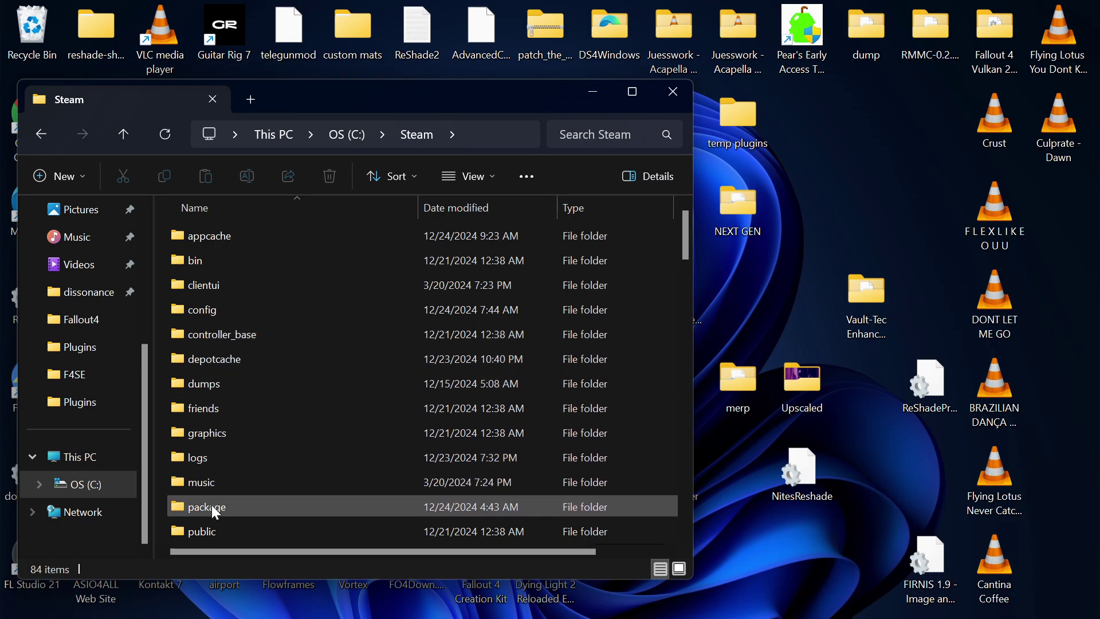
scroll(211, 505, "down", 4)
scroll(211, 504, "up", 1)
left_click(217, 392)
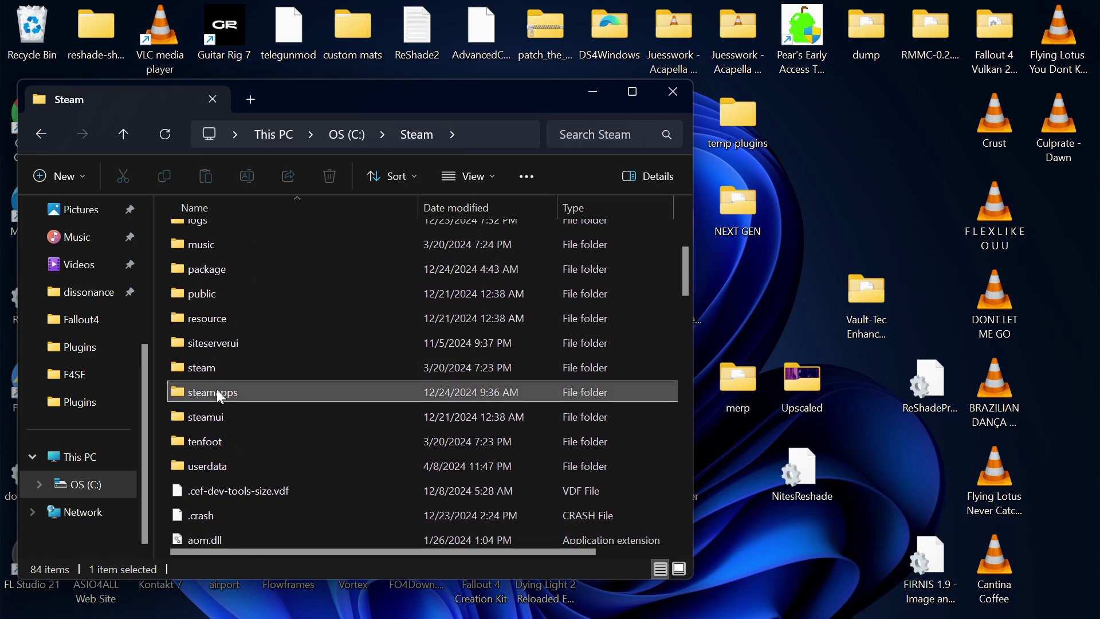
double_click(216, 393)
Step: Go through common\ELDEN RING\Game\VIZZO_Module\SekiroDeflection and open SekiroDeflectionCore in Notepad
double_click(288, 232)
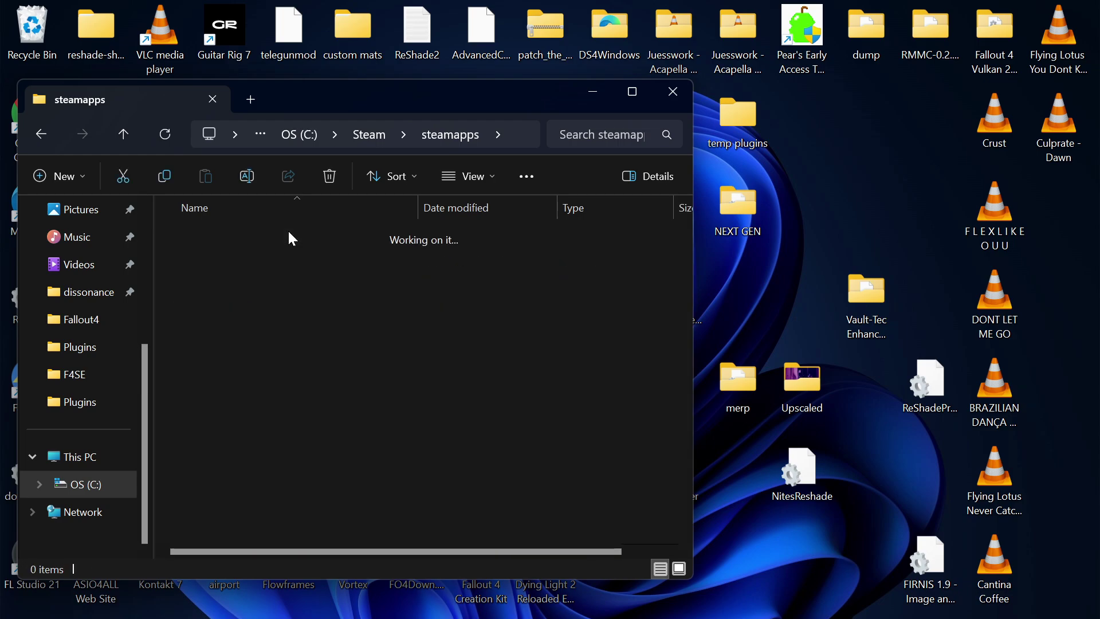
left_click(216, 304)
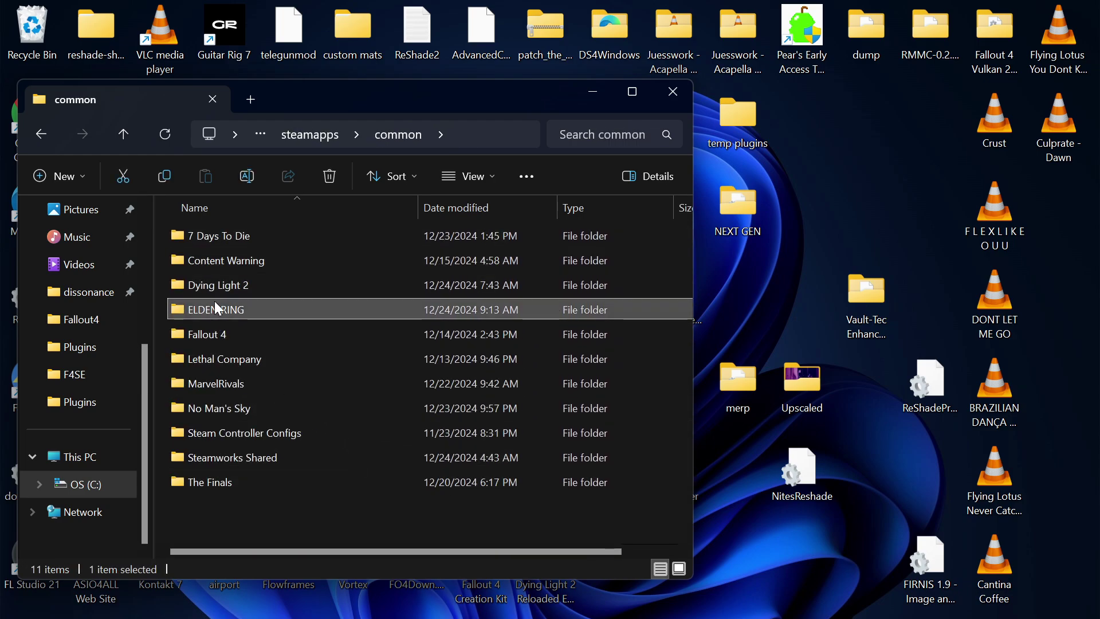
double_click(216, 304)
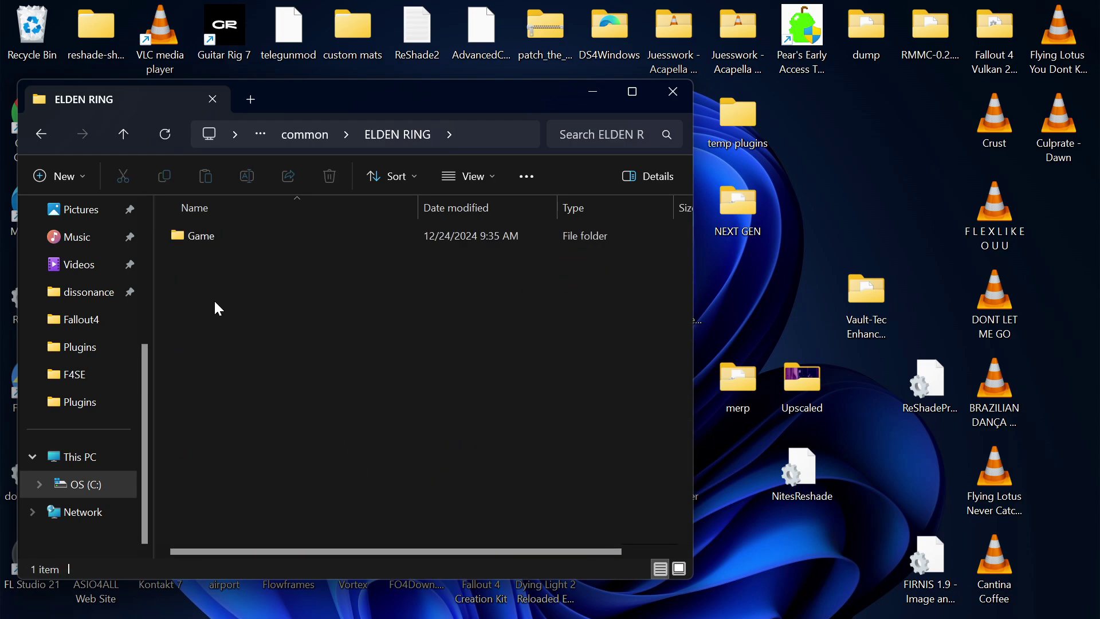
double_click(347, 237)
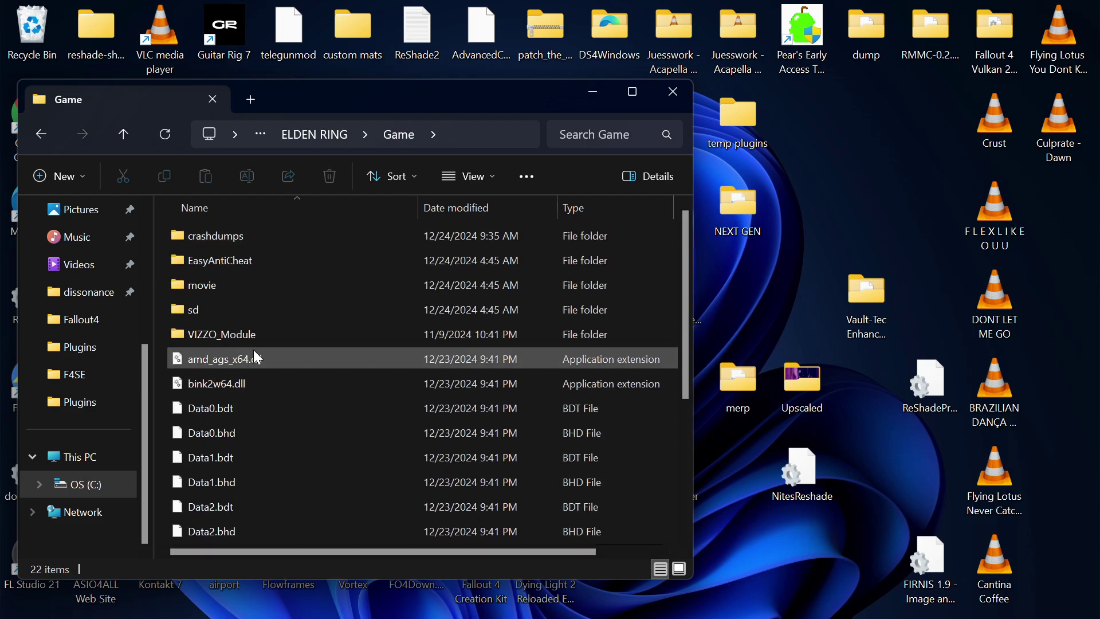
double_click(246, 333)
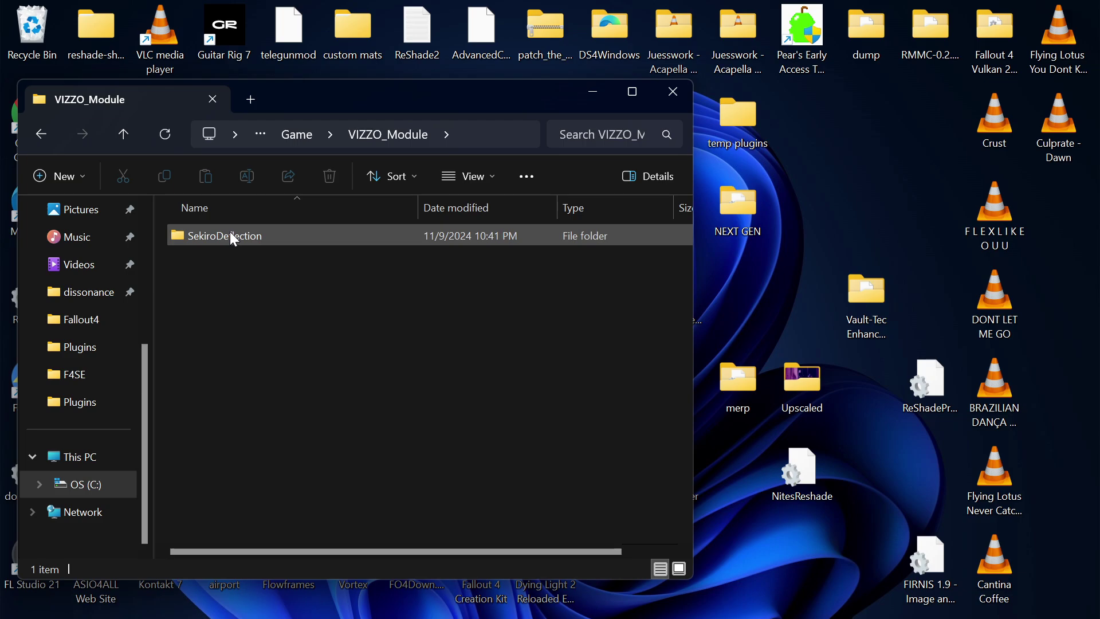
double_click(231, 234)
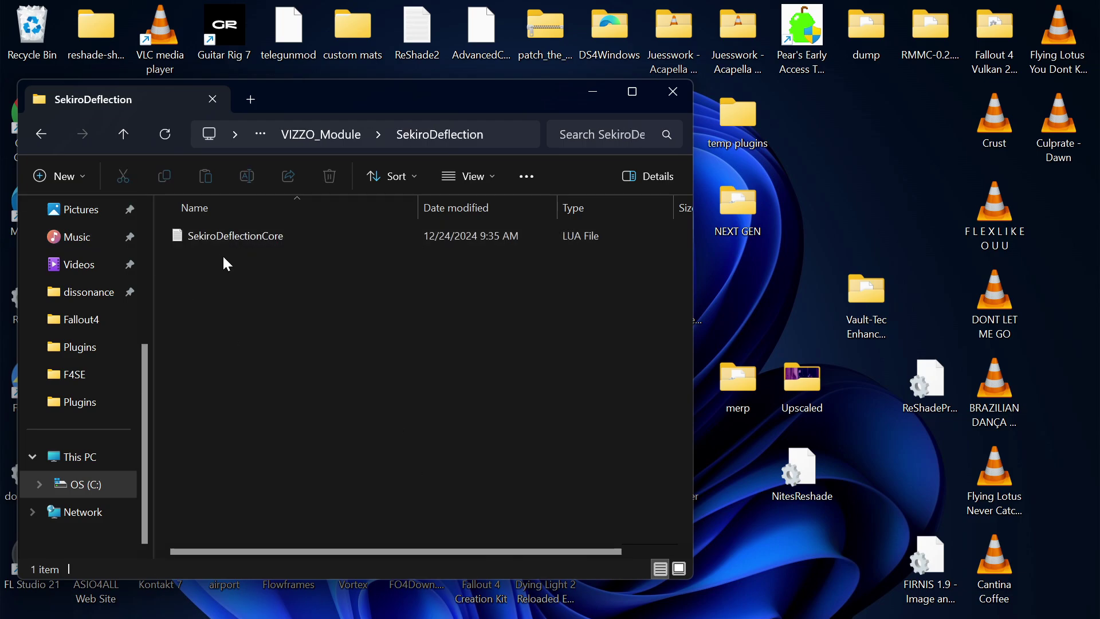
double_click(232, 238)
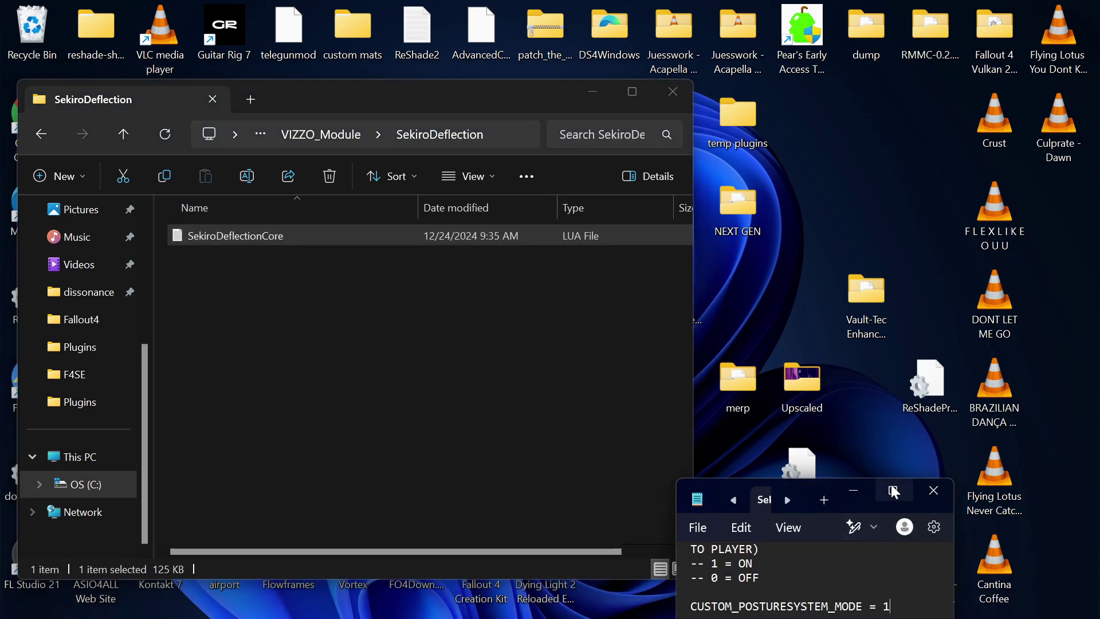
Step: Maximize Notepad, review the SekiroDeflectionCore settings, and close the file
left_click(894, 491)
scroll(600, 324, "up", 15)
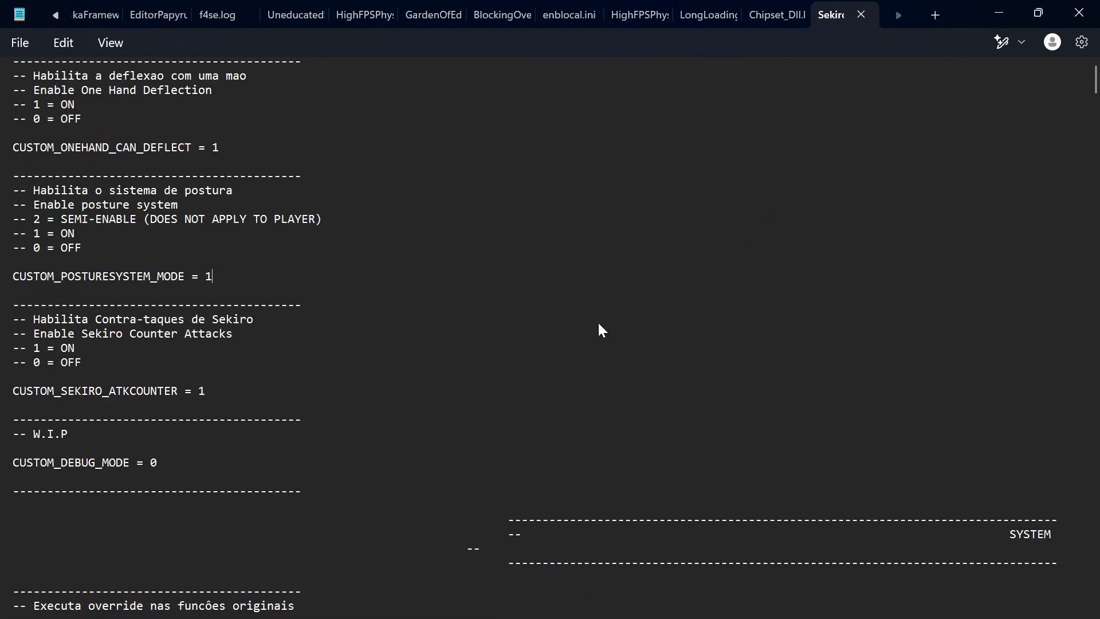
scroll(599, 325, "down", 20)
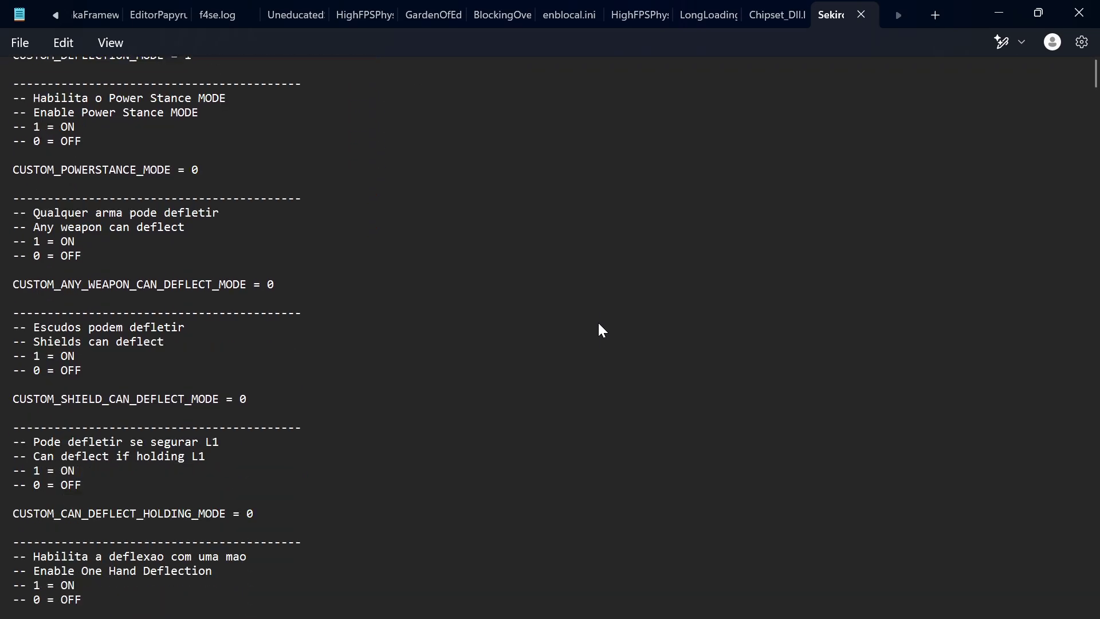
scroll(598, 322, "up", 20)
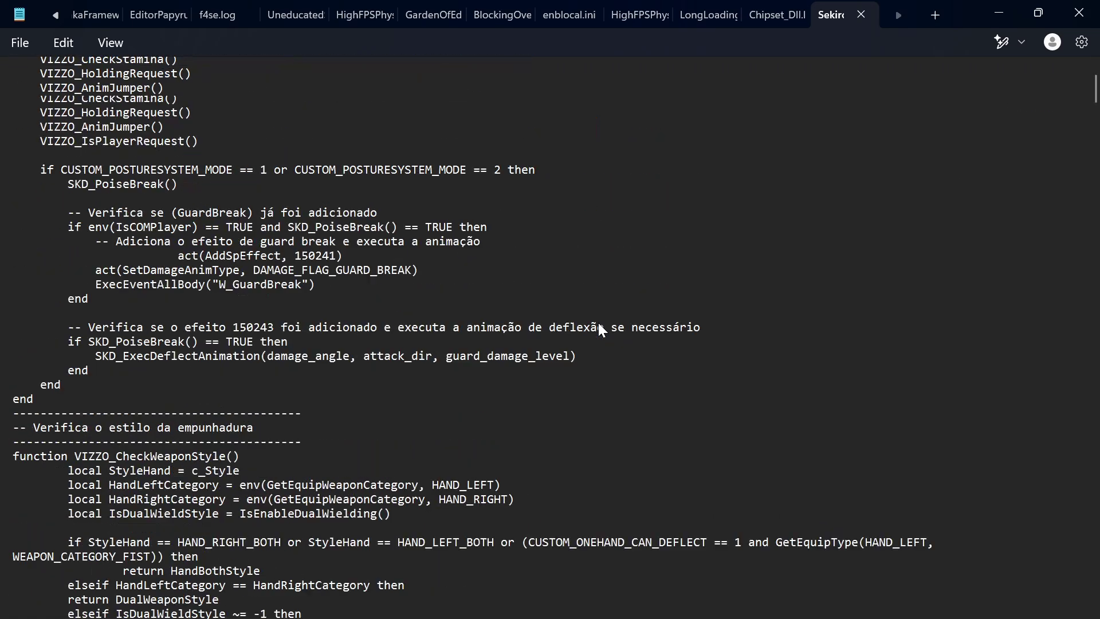
left_click(1092, 8)
Step: Back out of SekiroDeflection to the ELDEN RING Game folder
right_click(228, 243)
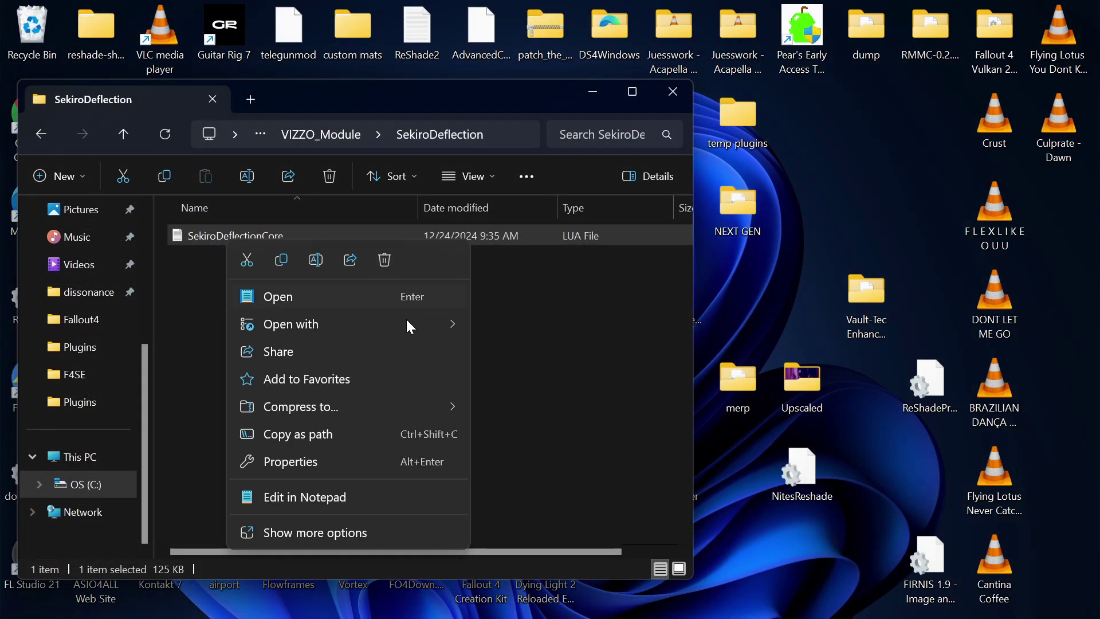
mouse_move(373, 330)
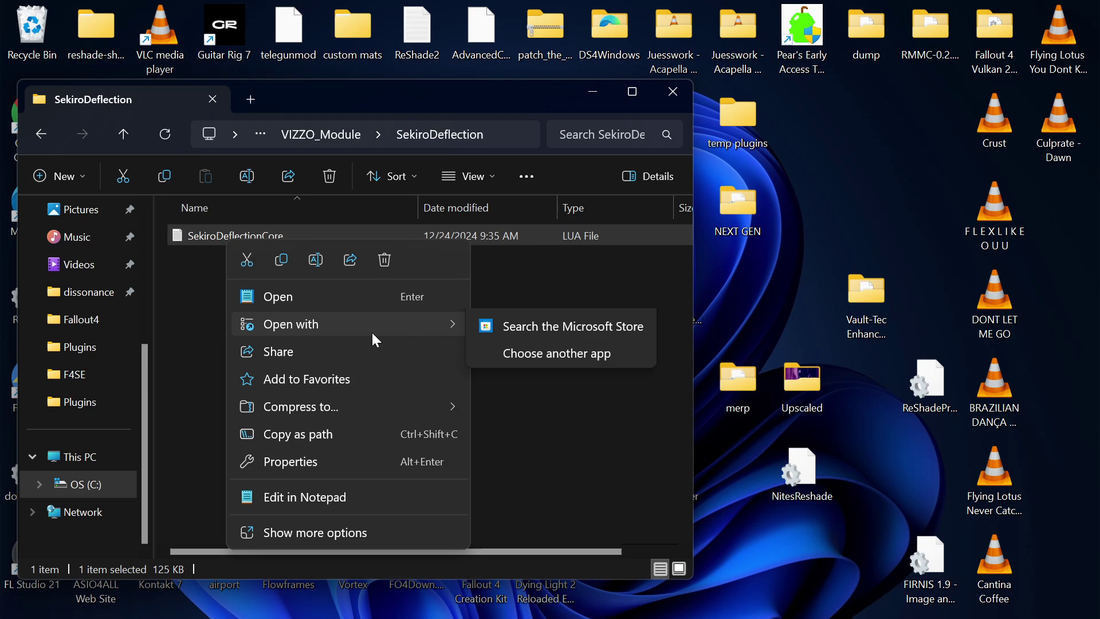
left_click(600, 275)
left_click(43, 136)
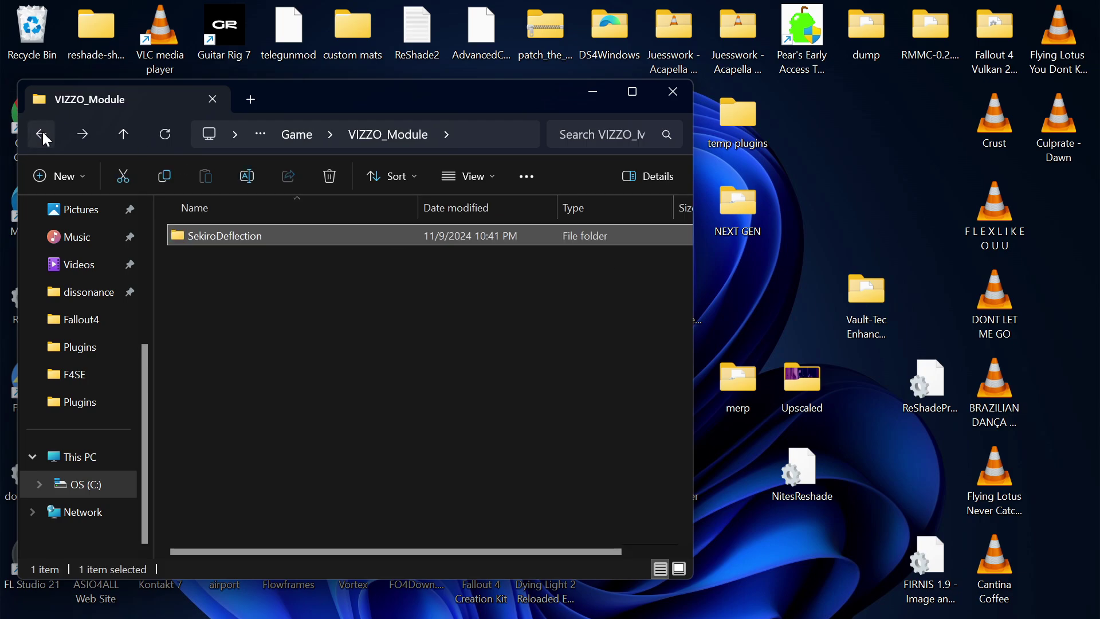
left_click(45, 137)
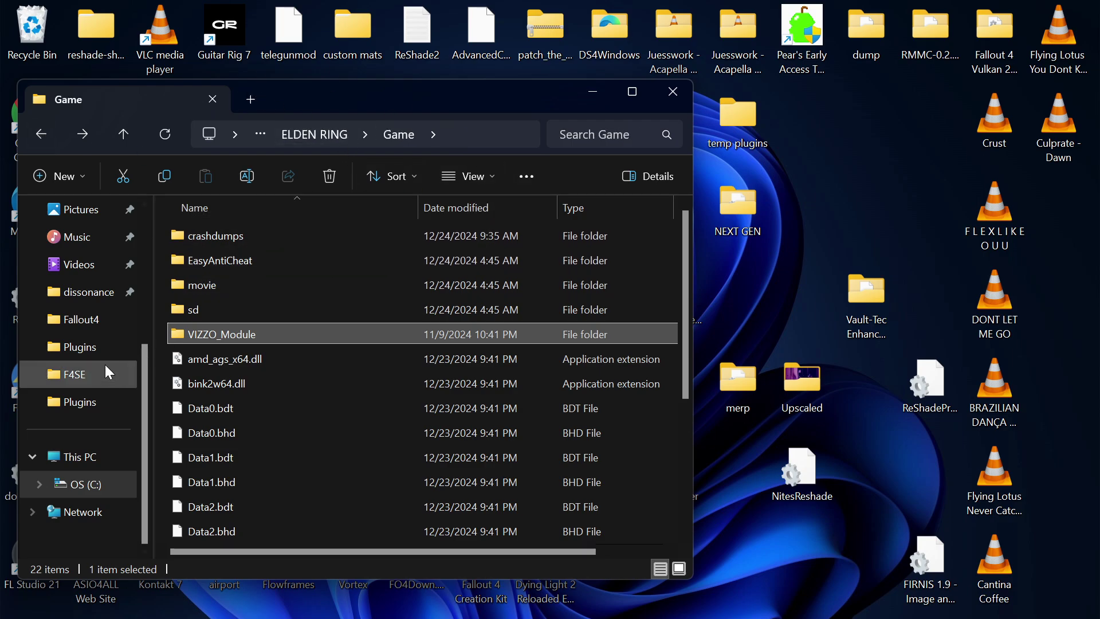
Step: From Chrome's Downloads page, open the SEKIRO DEFLECTION rar archive
mouse_move(210, 334)
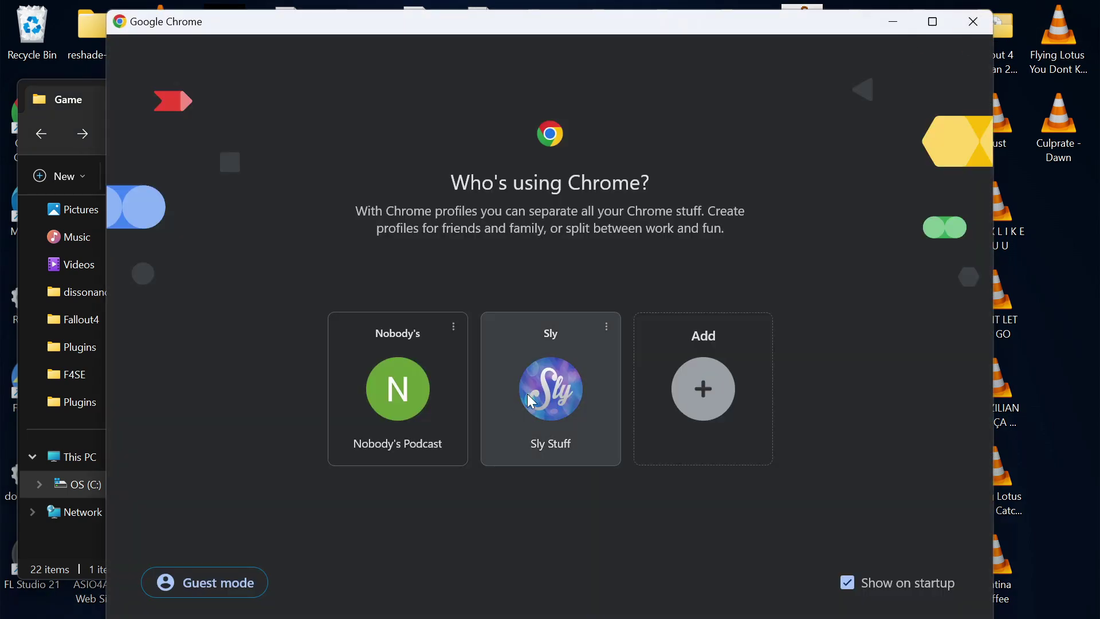
left_click(528, 395)
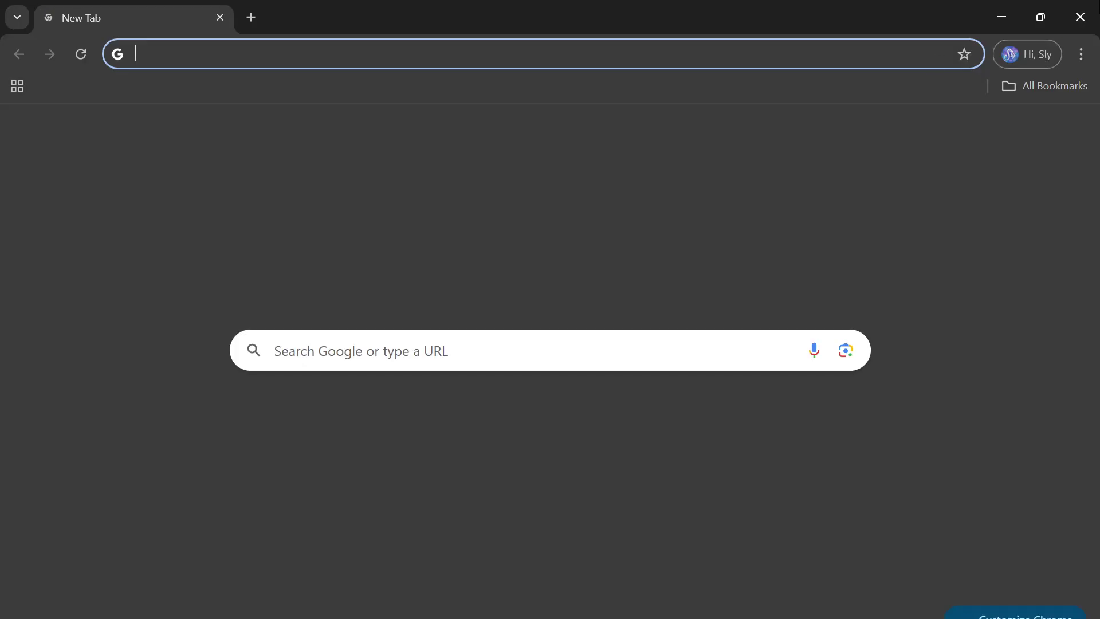
left_click(1089, 57)
left_click(893, 271)
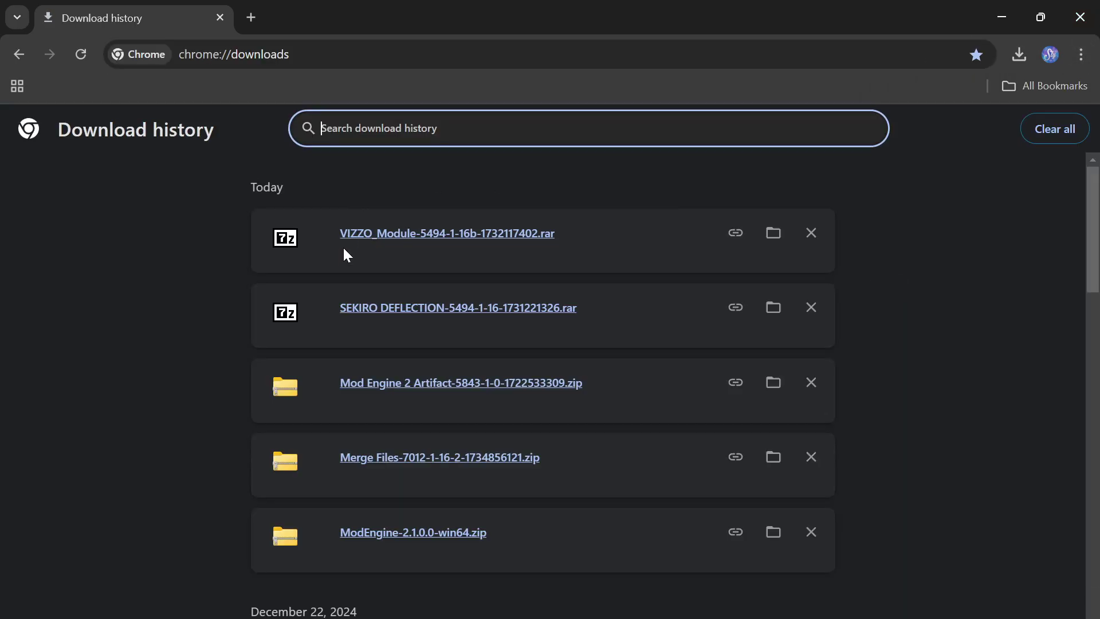
left_click(428, 312)
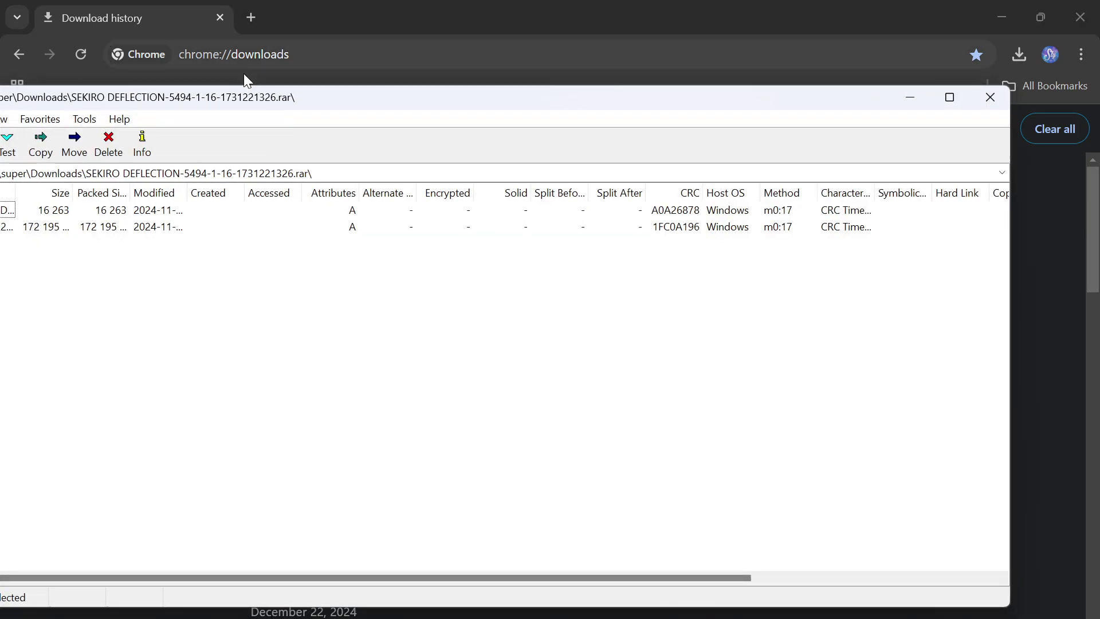
Step: Maximize 7-Zip, widen the Name column, and check ELDEN RING DIRECTORY.rar holds VIZZO_Module
double_click(243, 98)
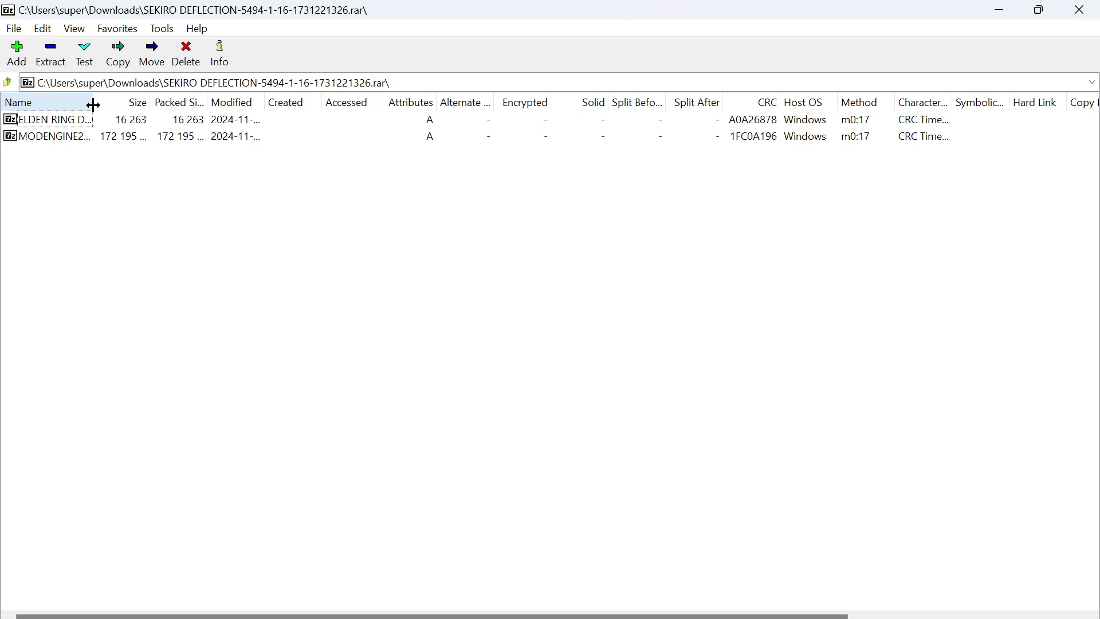
left_click_drag(91, 103, 596, 236)
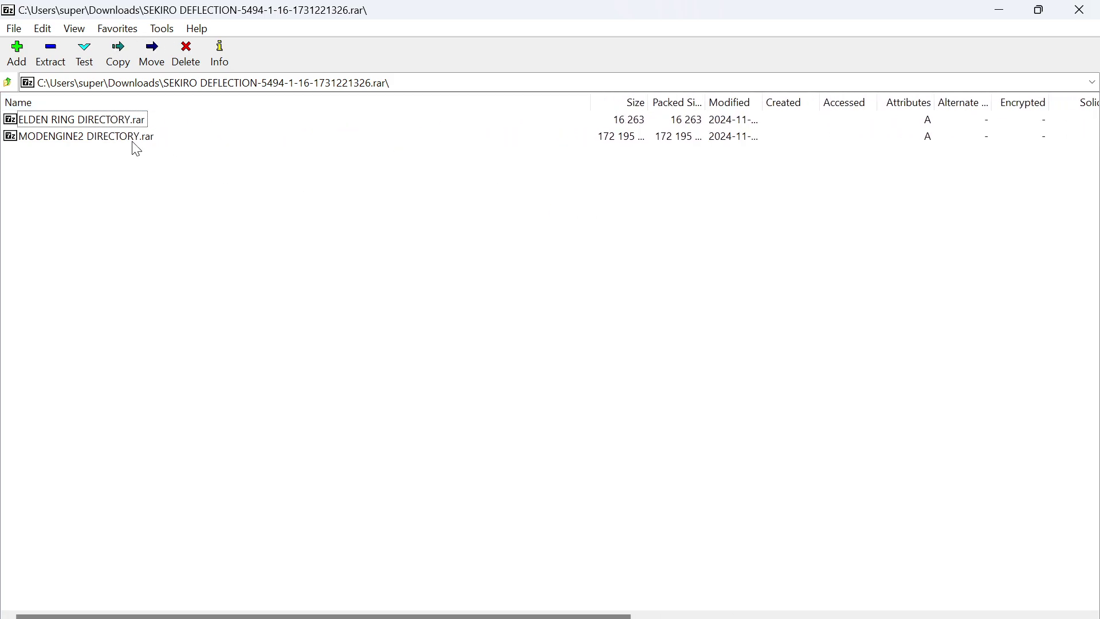
double_click(85, 122)
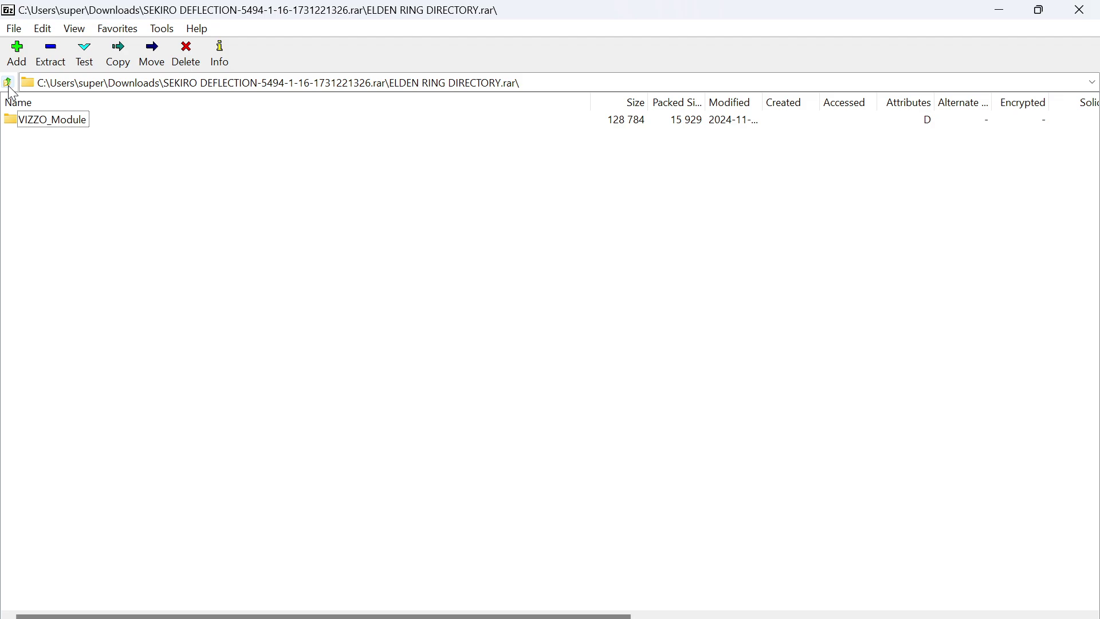
left_click(8, 83)
Step: Open MODENGINE2 DIRECTORY.rar to view its single mod folder
left_click(80, 143)
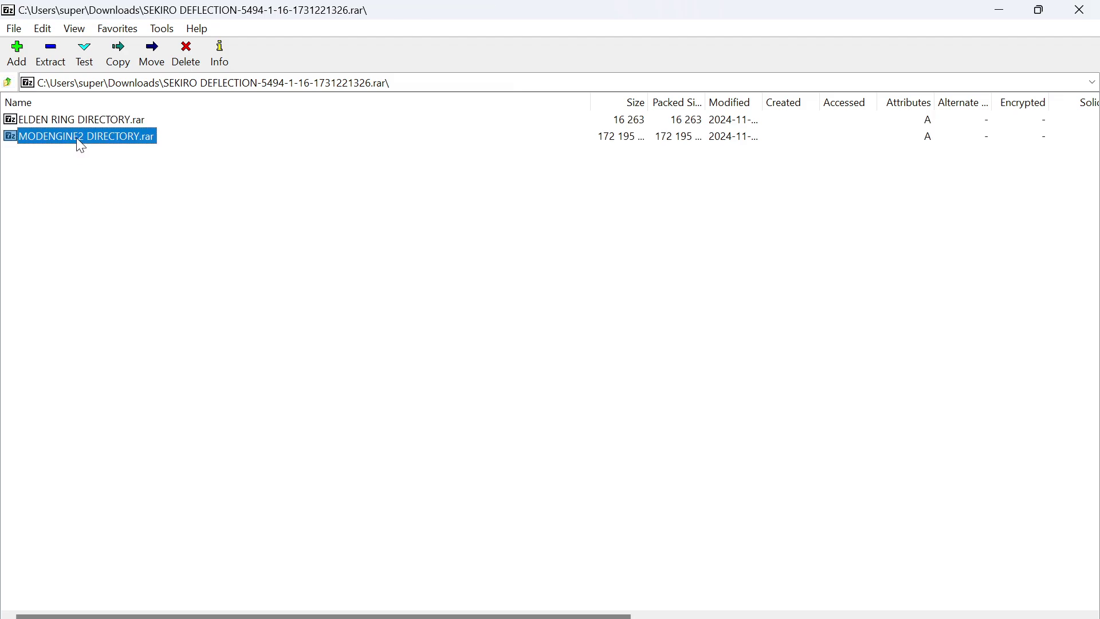
double_click(80, 143)
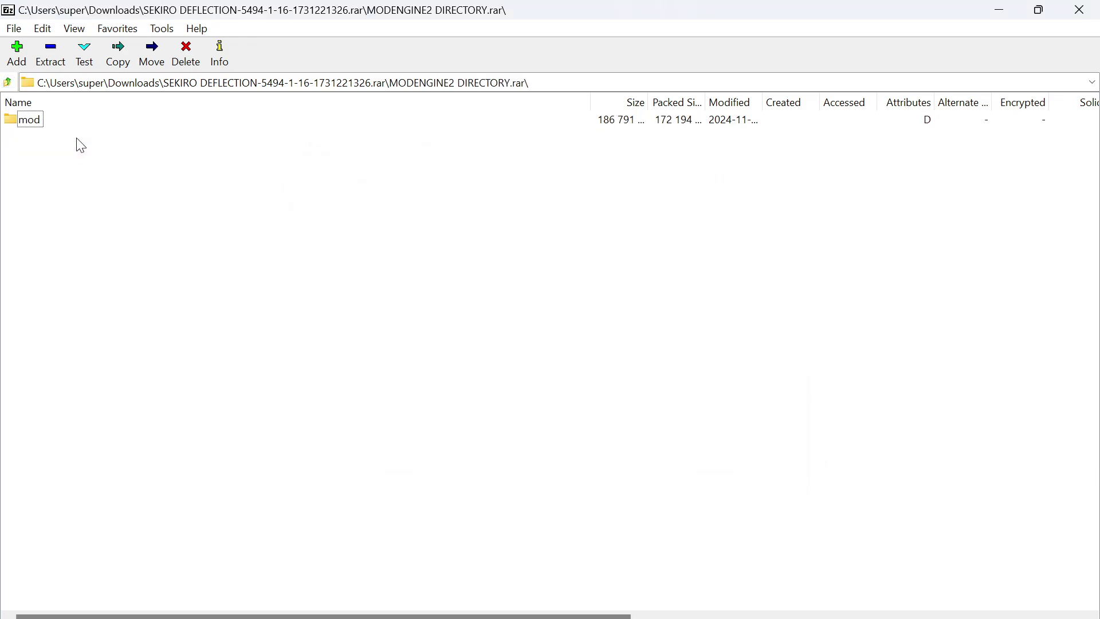
left_click(8, 82)
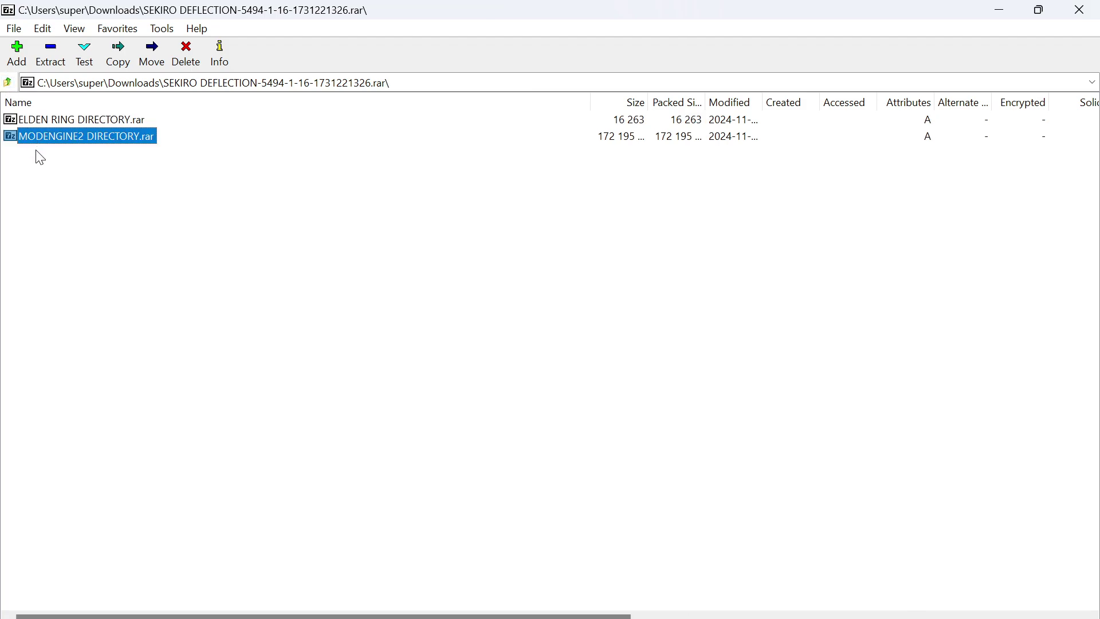
double_click(19, 140)
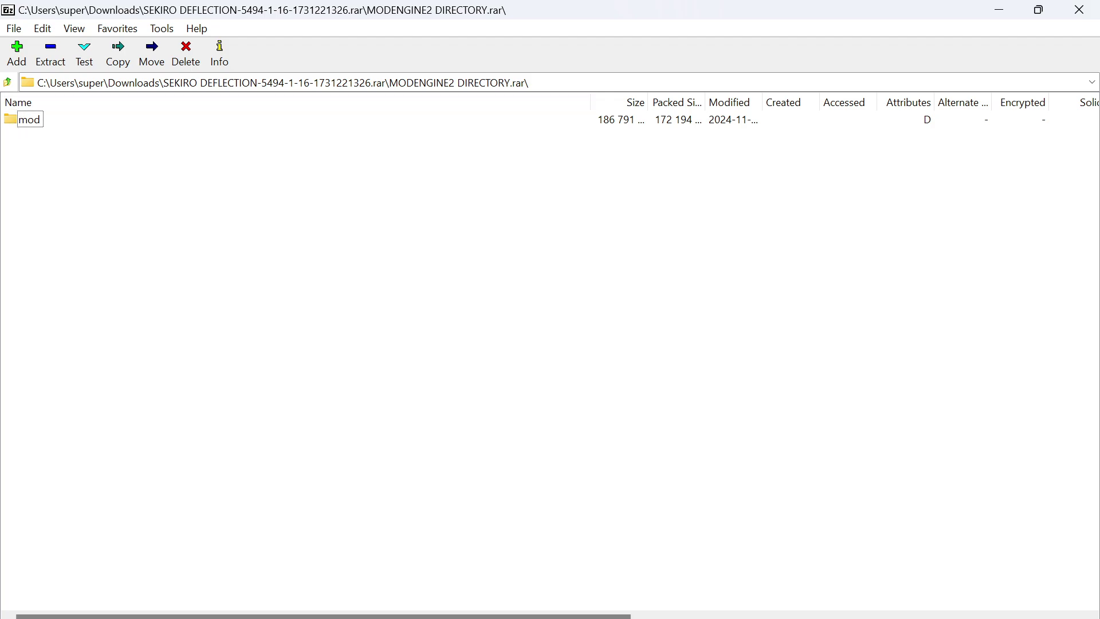
Step: In Explorer, open C:\ME2\ModEngine-2.1.0.0-win64 and confirm its mod folder holds action, chr, sd, sfx, regulation.bin
key("alt+Tab")
left_click(74, 494)
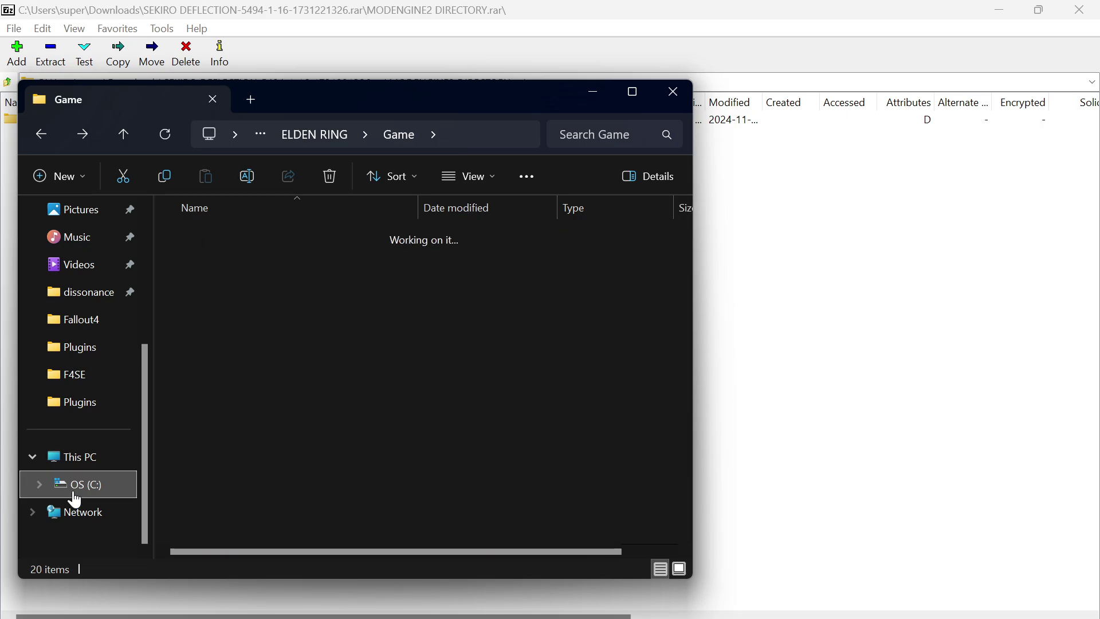
scroll(222, 455, "down", 2)
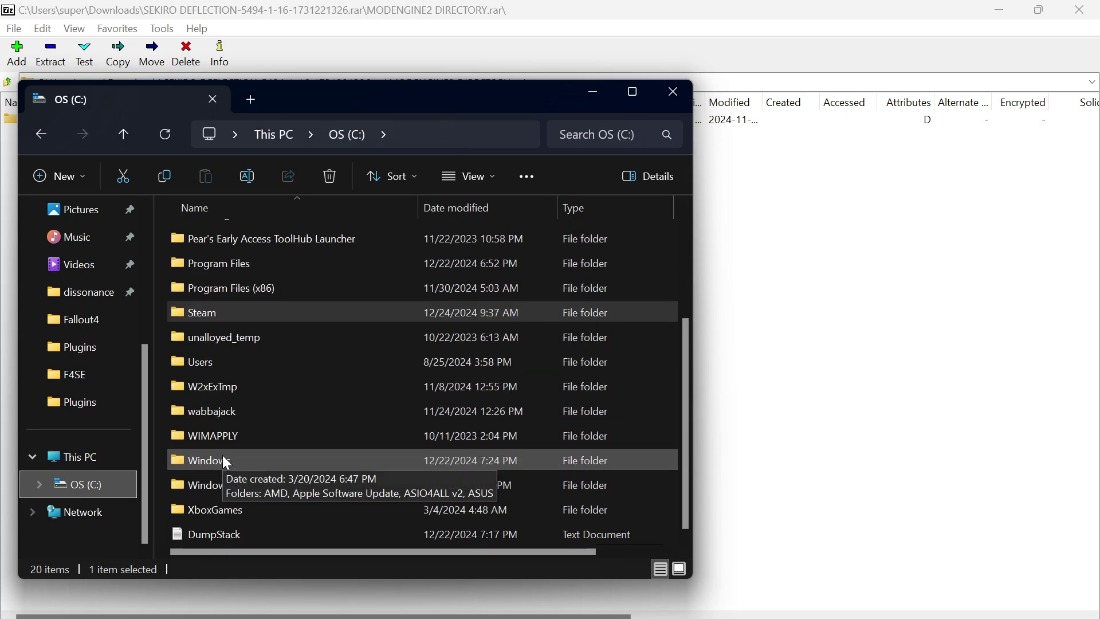
scroll(222, 455, "up", 3)
double_click(203, 355)
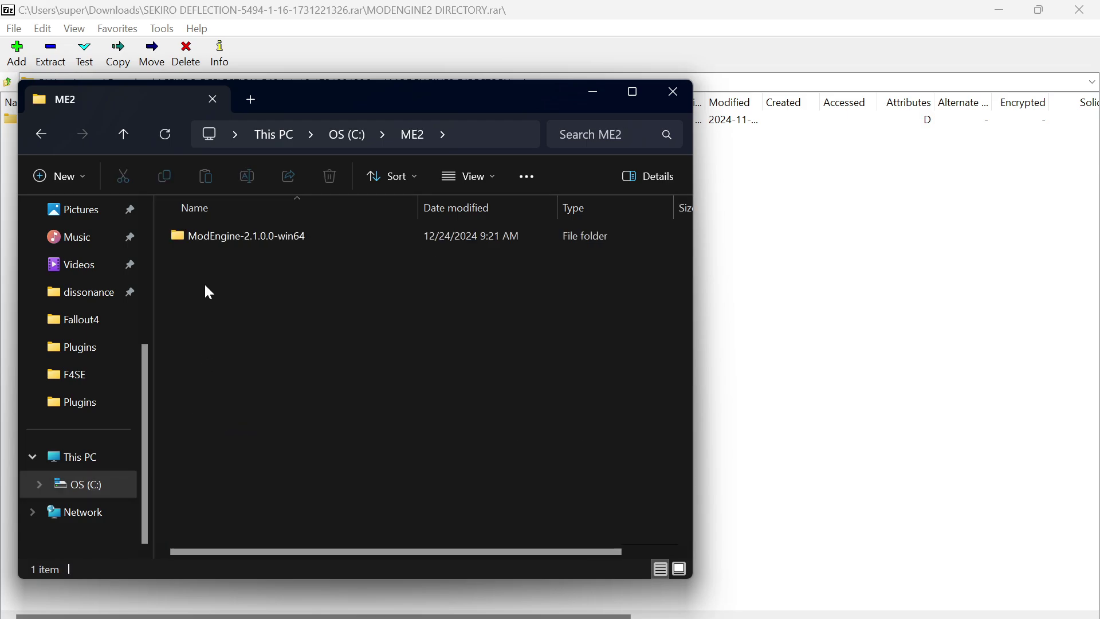
double_click(212, 236)
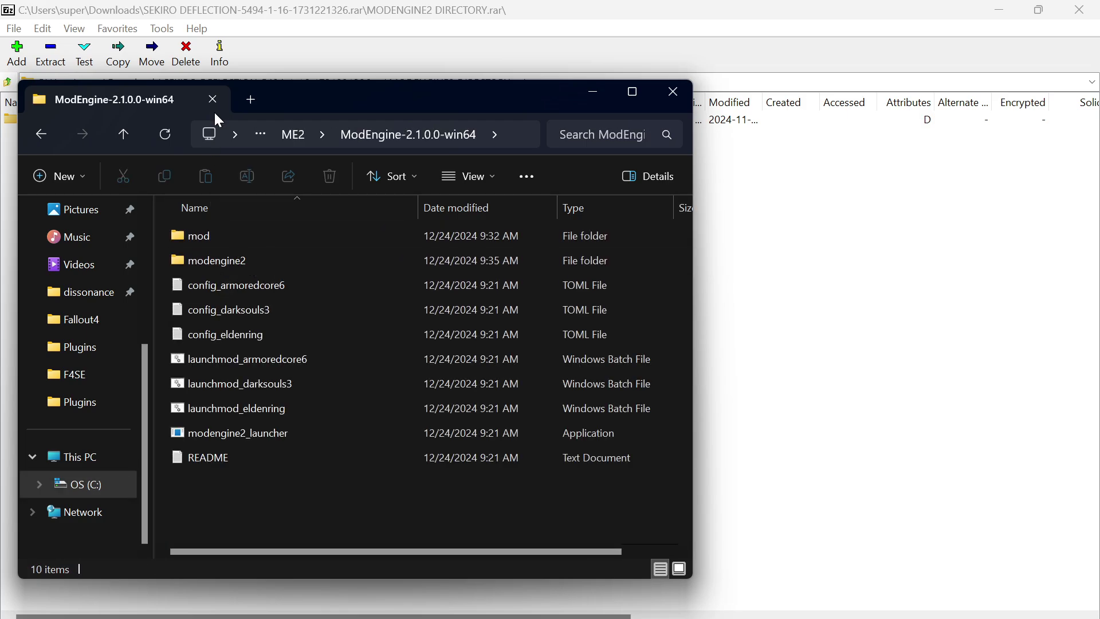
left_click_drag(388, 100, 588, 109)
double_click(376, 246)
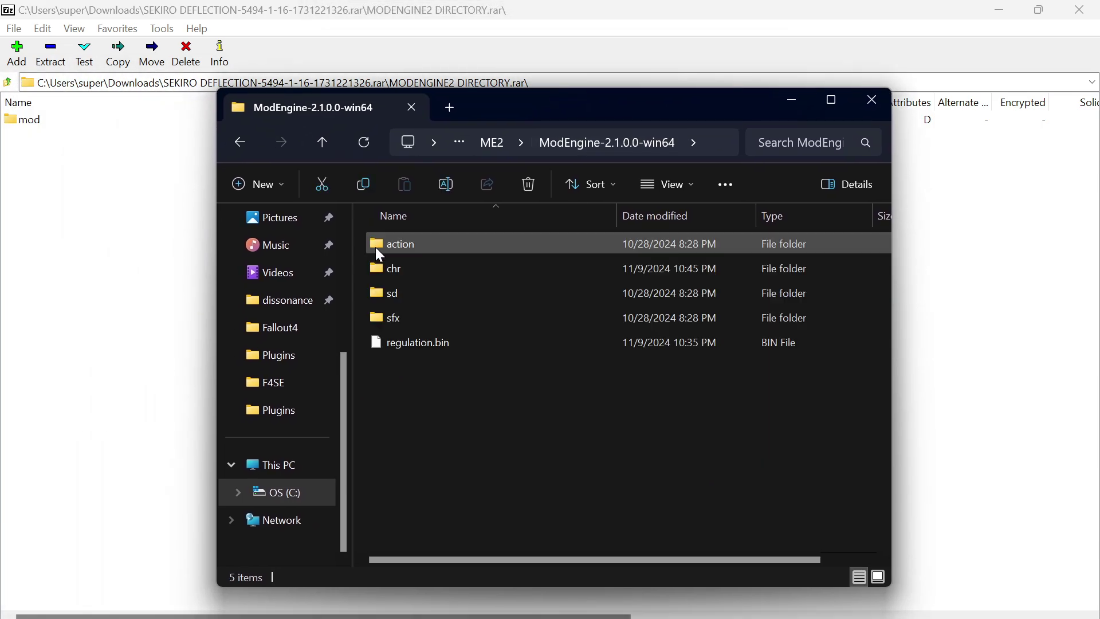
left_click(239, 143)
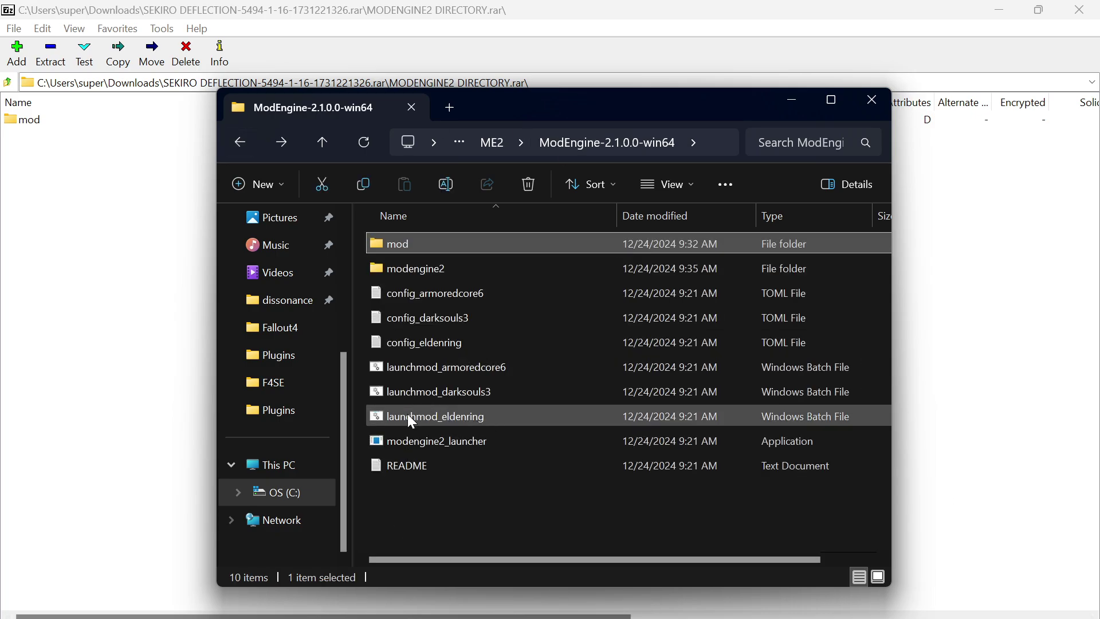
Step: Run launchmod_eldenring, pass Elden Ring's title screen with Enter, then bring OBS Studio forward
double_click(408, 413)
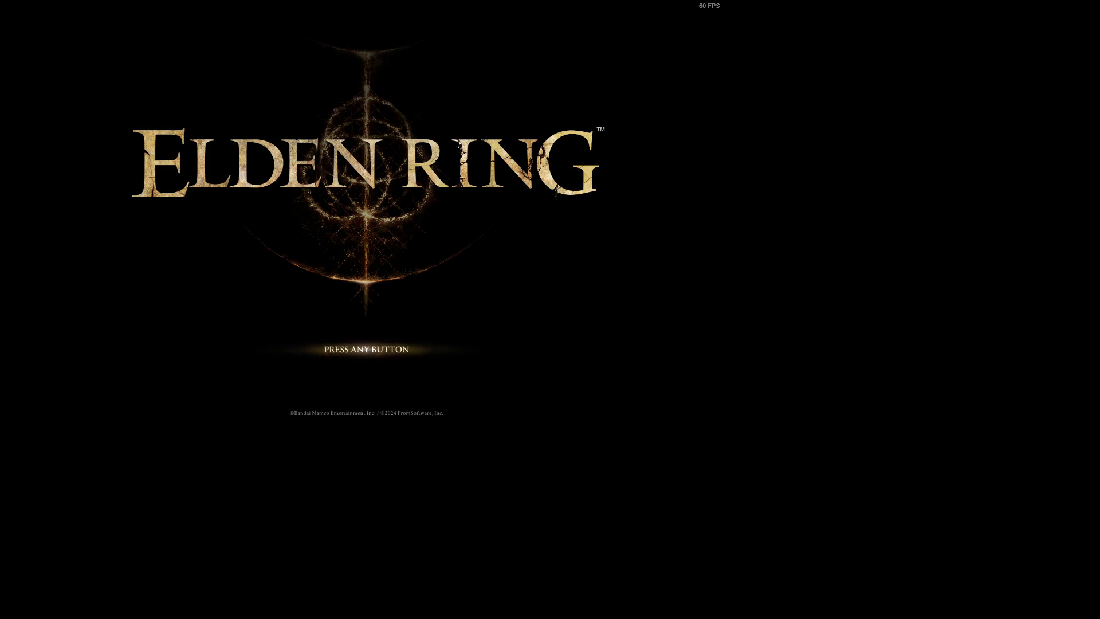
key("Return")
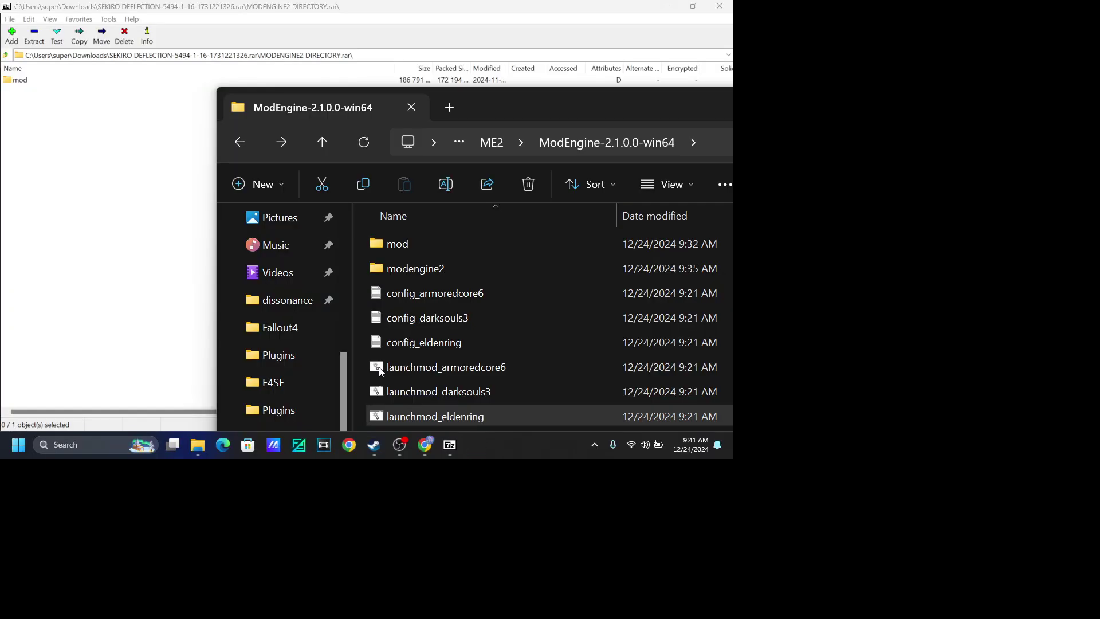
left_click(396, 453)
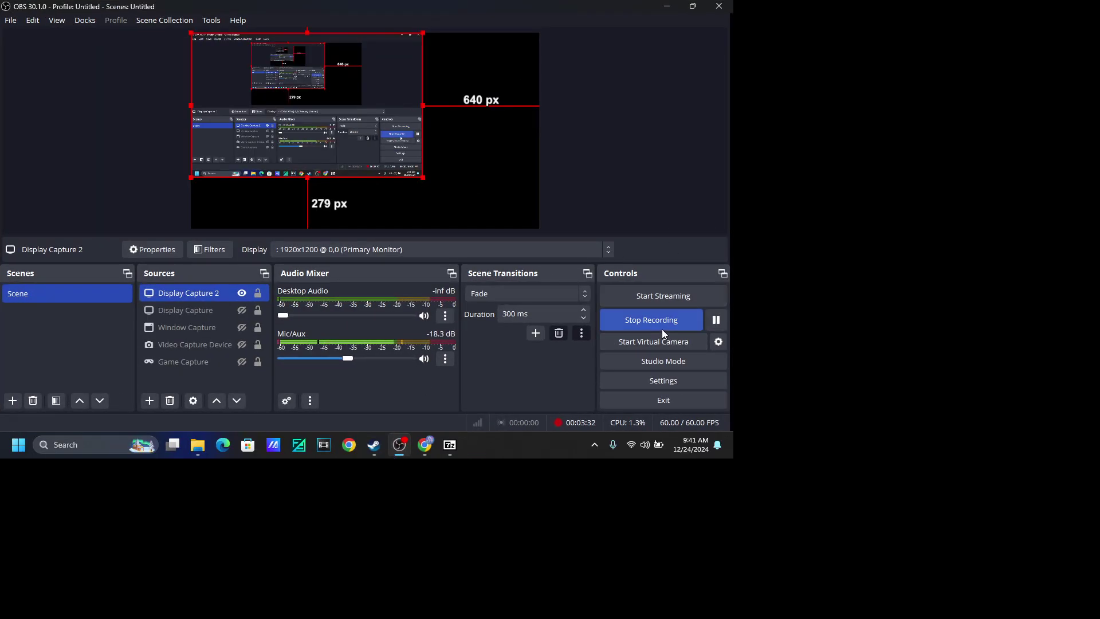